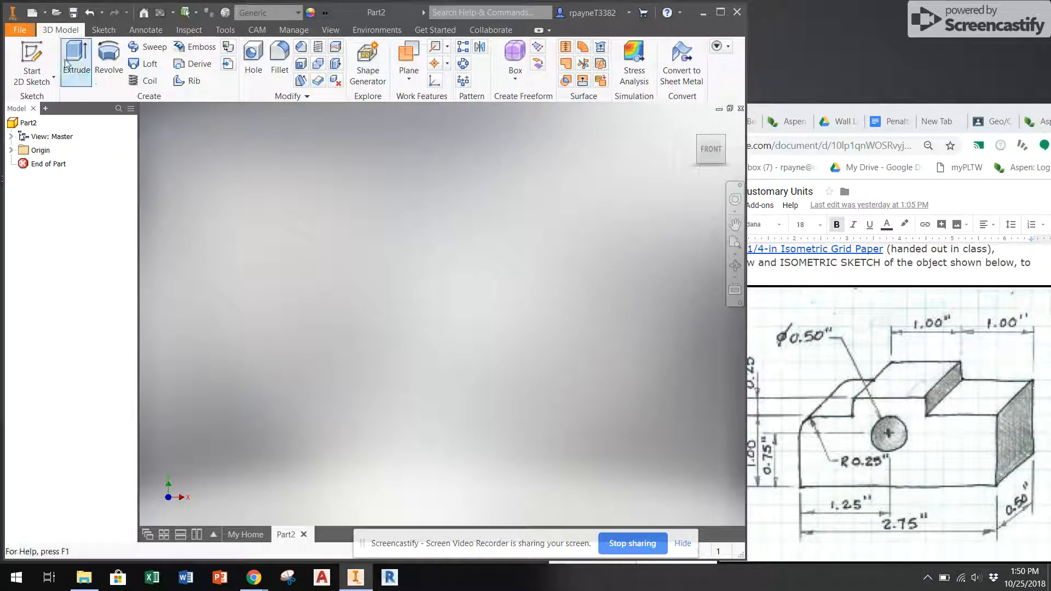
Start a new 2D sketch on the XY plane
left_click(32, 63)
left_click(380, 179)
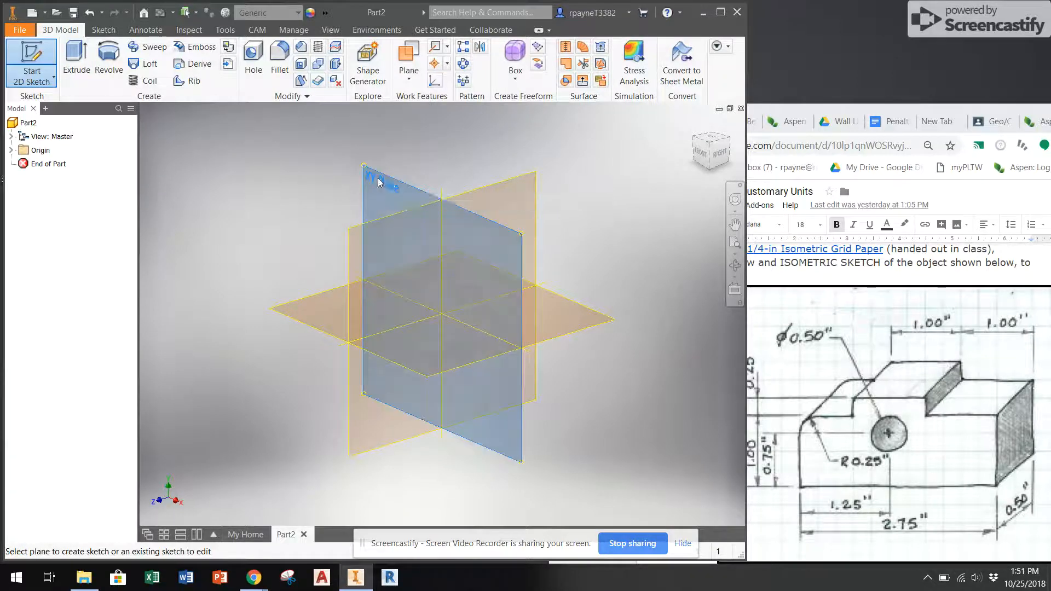
middle_click_drag(550, 263, 430, 348)
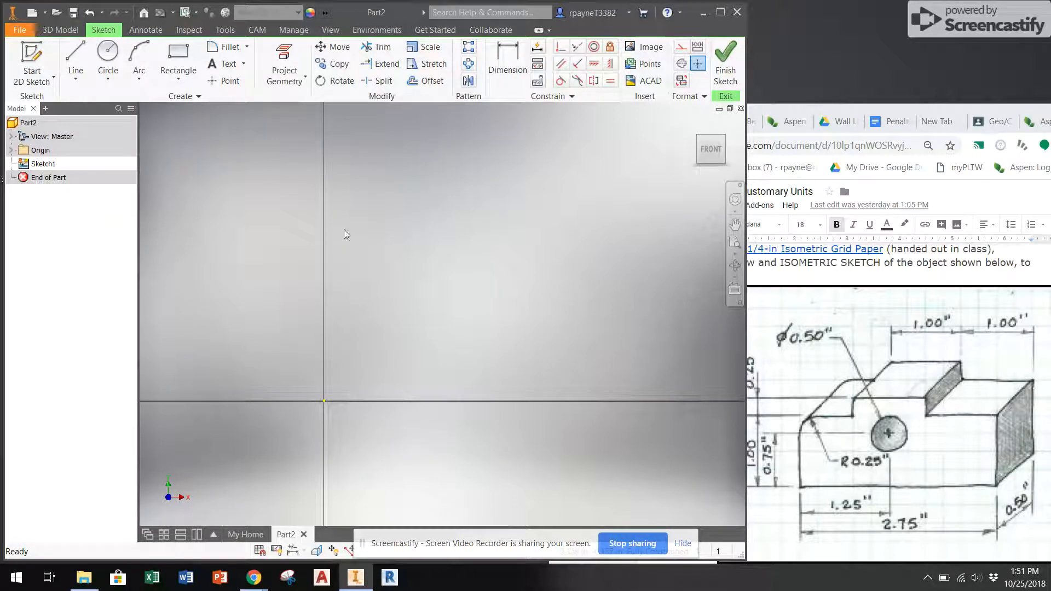
Draw a horizontal base line 2.75 in long to the right from the origin
left_click(76, 58)
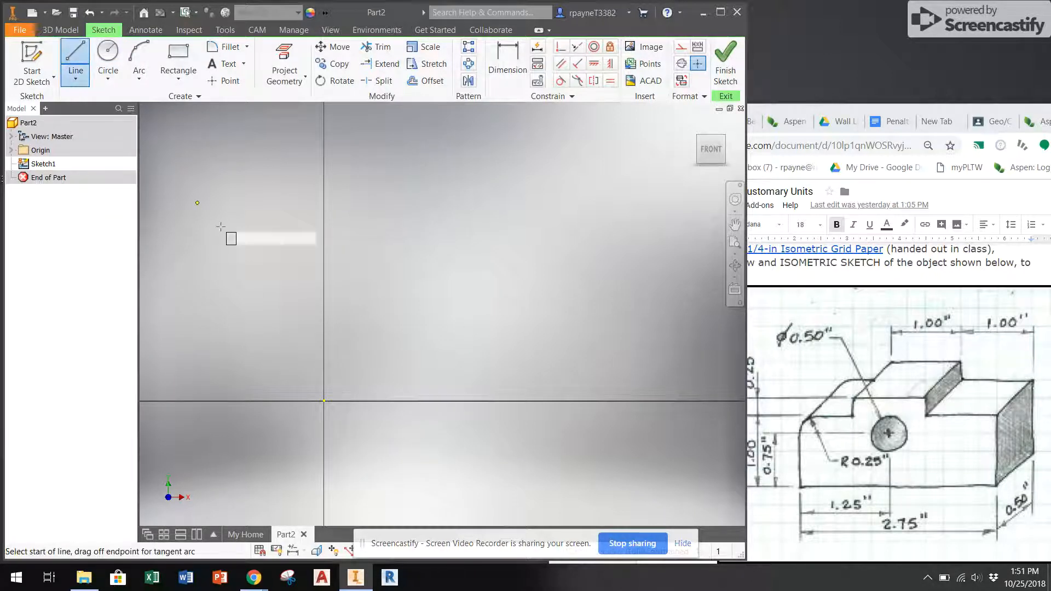
left_click(323, 401)
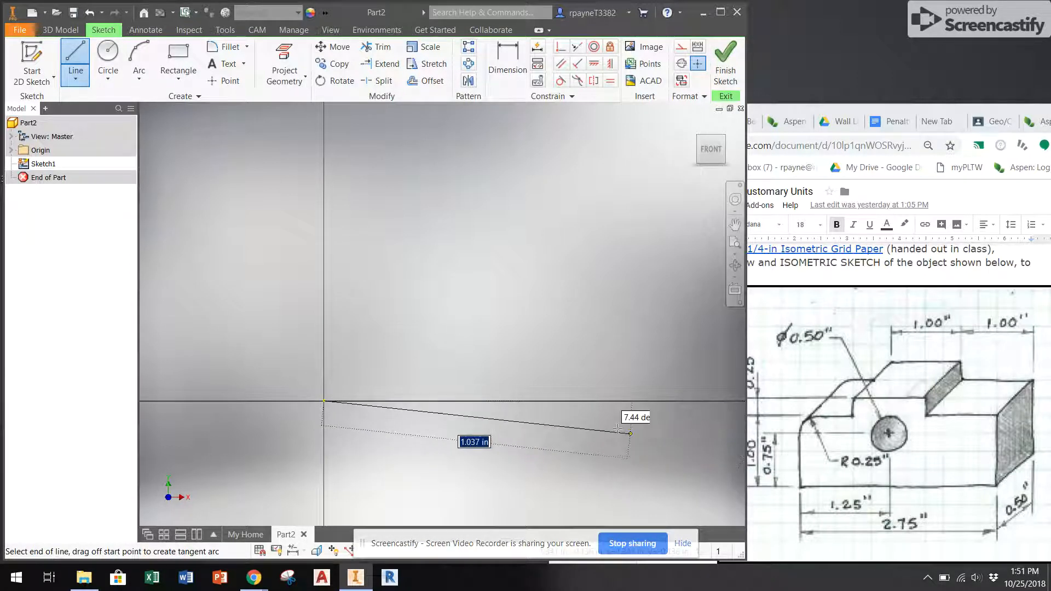
type("2.75")
key("Return")
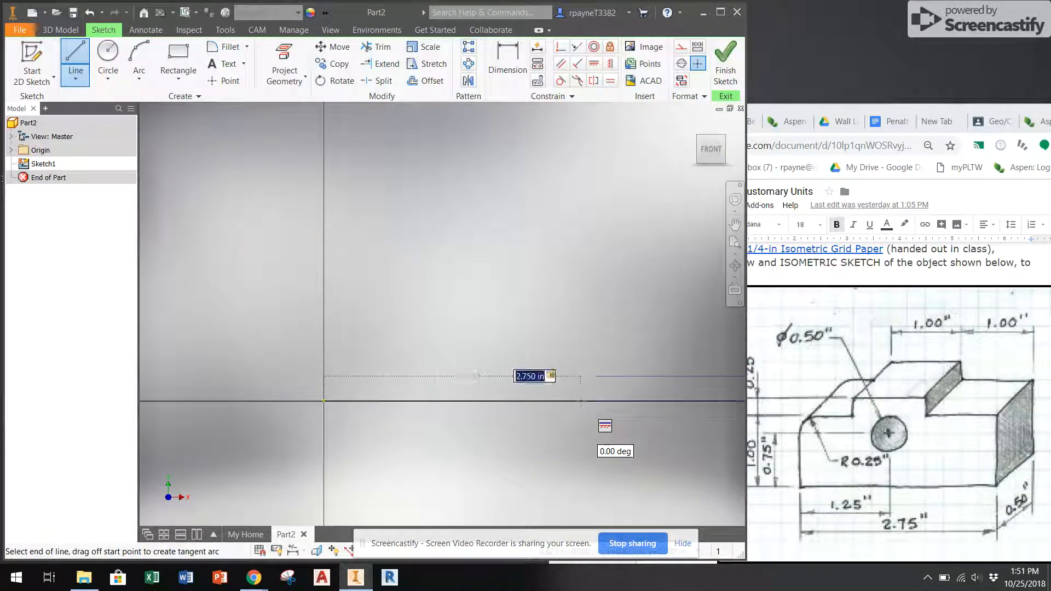
Continue the outline with a 1 in vertical line up from the base line's right end and a 1 in horizontal line to the left
scroll(628, 350, "down", 3)
middle_click_drag(591, 378, 406, 402)
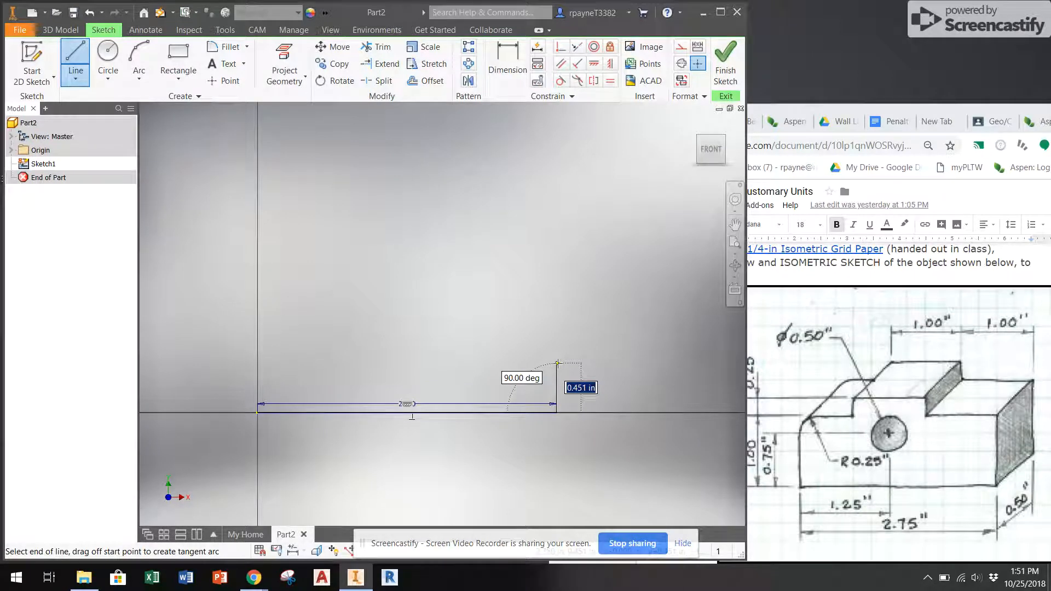
type("1")
key("Return")
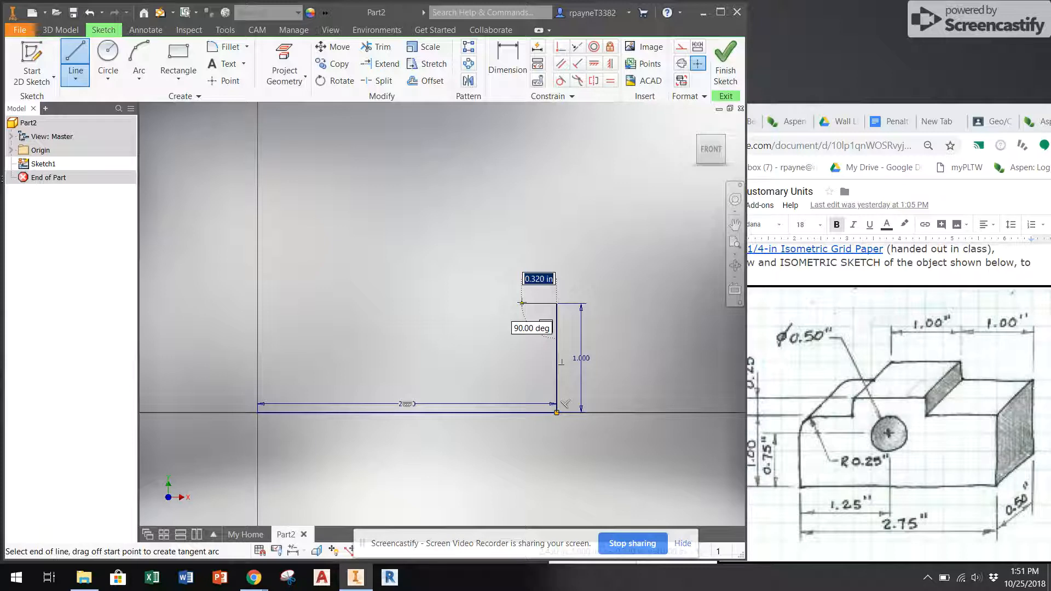
type("1")
key("Return")
Add the raised step to the outline with a 0.25 in line upward and a 1 in line to the left
left_click(792, 415)
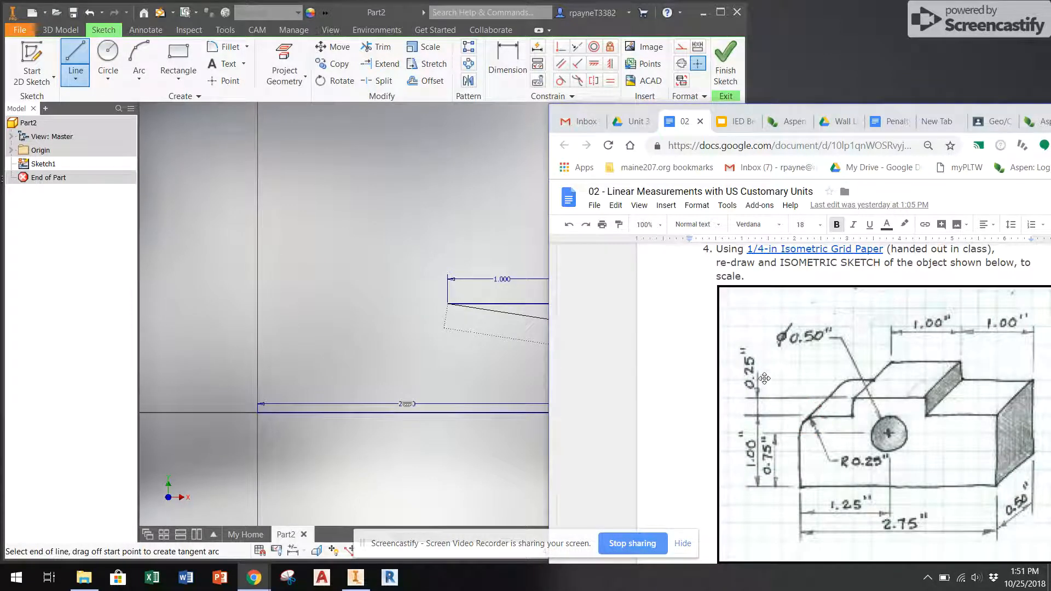
mouse_move(494, 328)
middle_mouse_down()
mouse_move(518, 344)
mouse_move(484, 346)
middle_mouse_up()
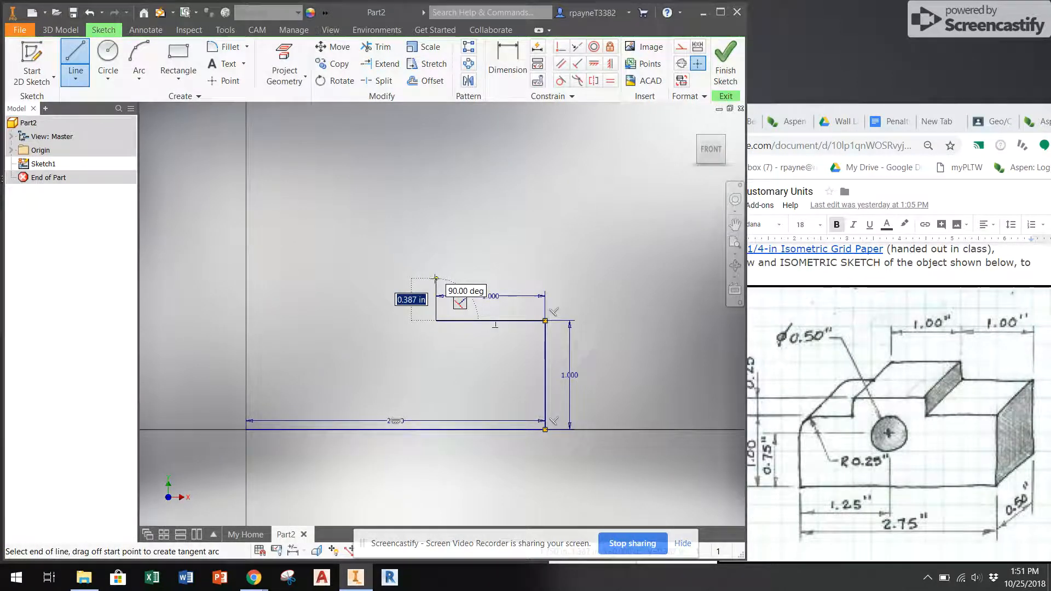
type(".25")
key("Return")
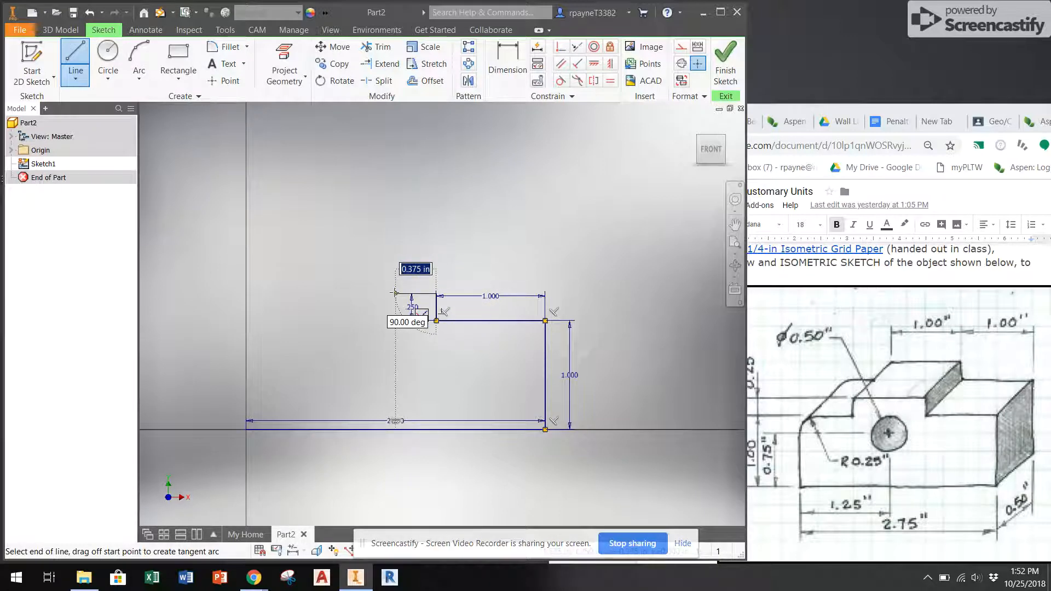
type("1")
key("Return")
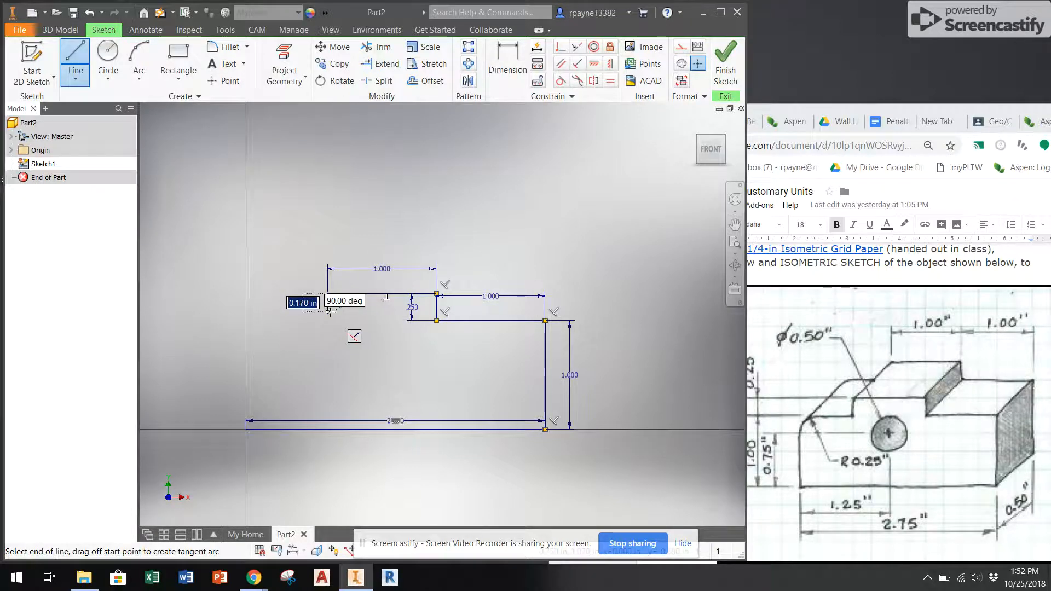
Draw a 0.25 in line down and a 0.75 in line left, then close the outline with a vertical line to the origin
type(".25")
key("Return")
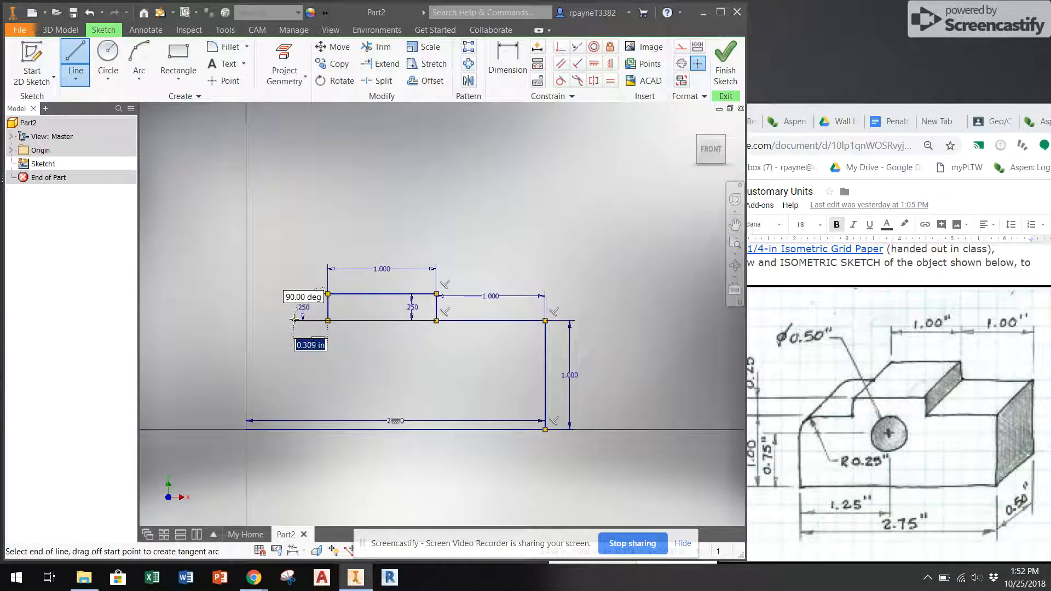
type(".75")
key("Return")
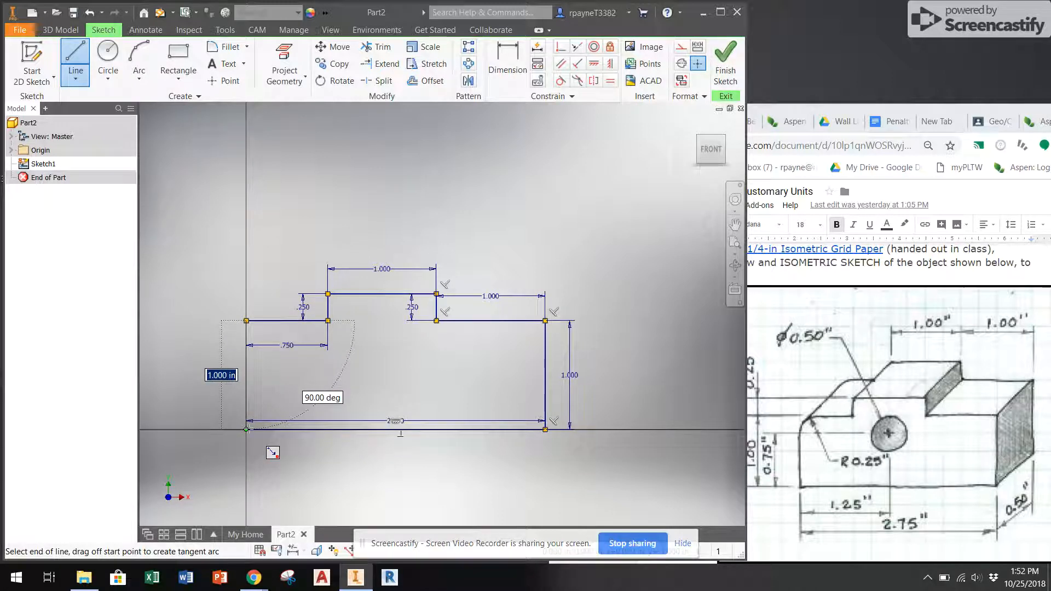
left_click(266, 446)
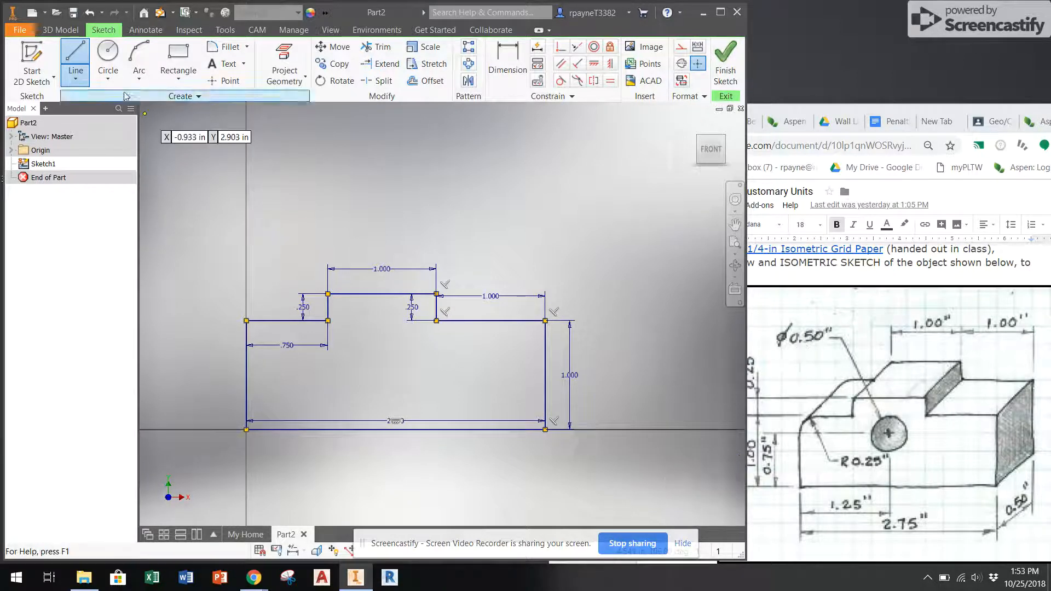
Draw a 0.5 in diameter circle inside the outline, below the middle of the raised step
left_click(110, 58)
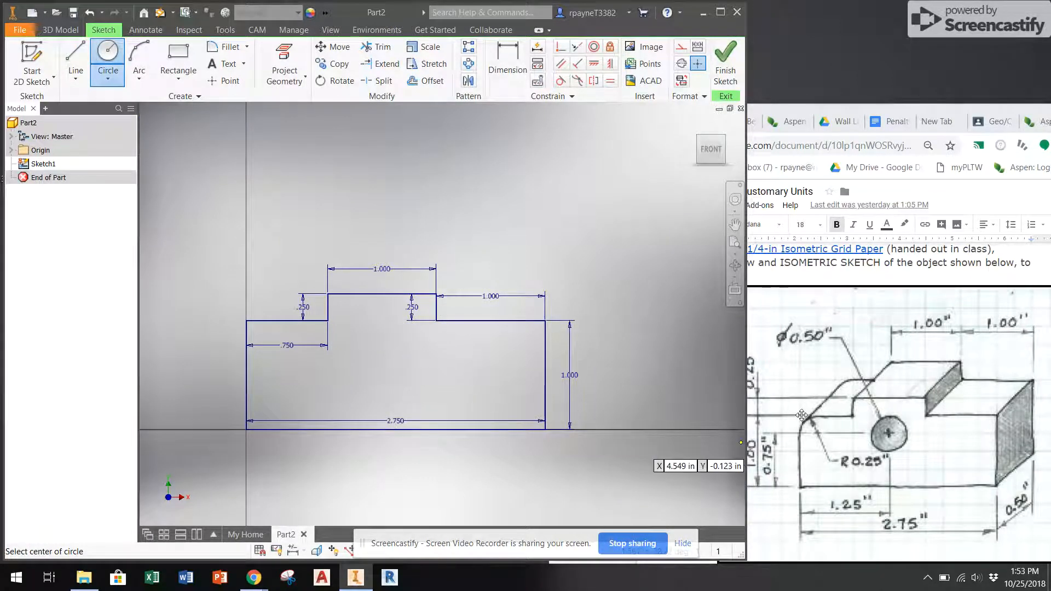
left_click(383, 340)
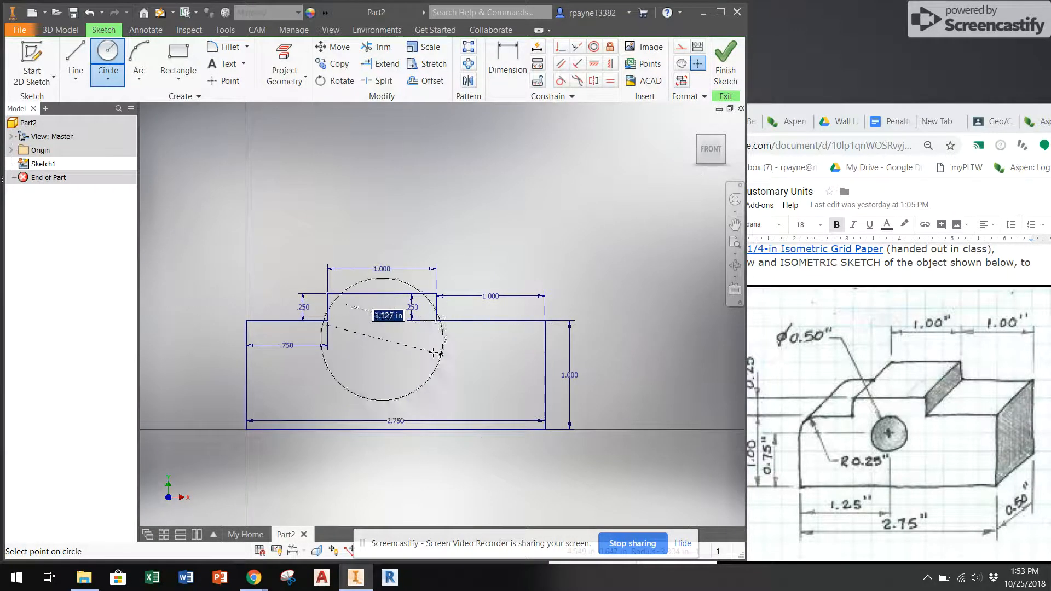
type(".5")
key("Return")
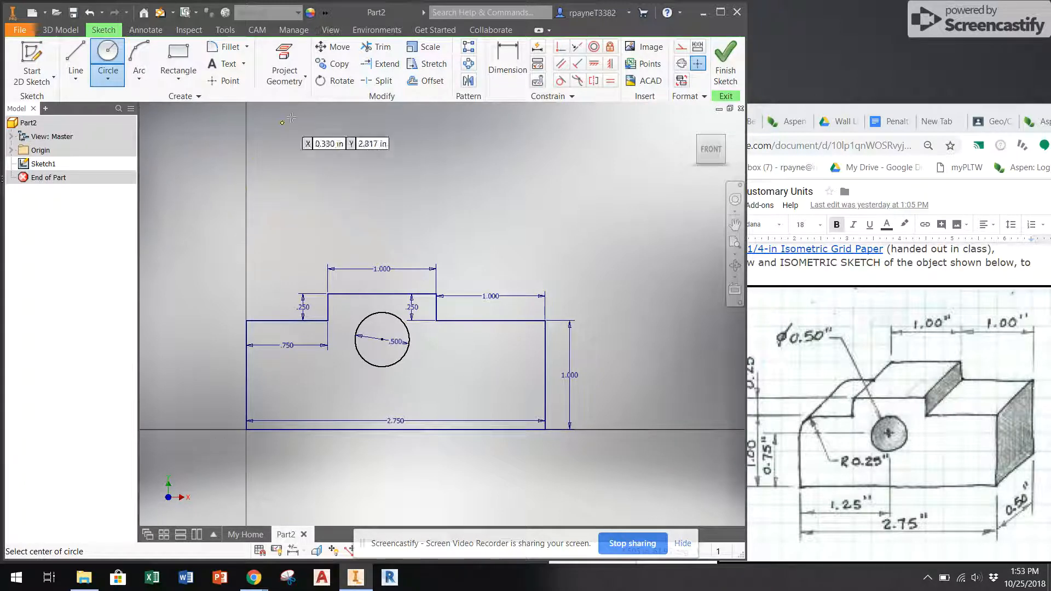
Dimension the circle's center 1.25 in from the left edge and 0.75 in above the bottom edge
left_click(508, 60)
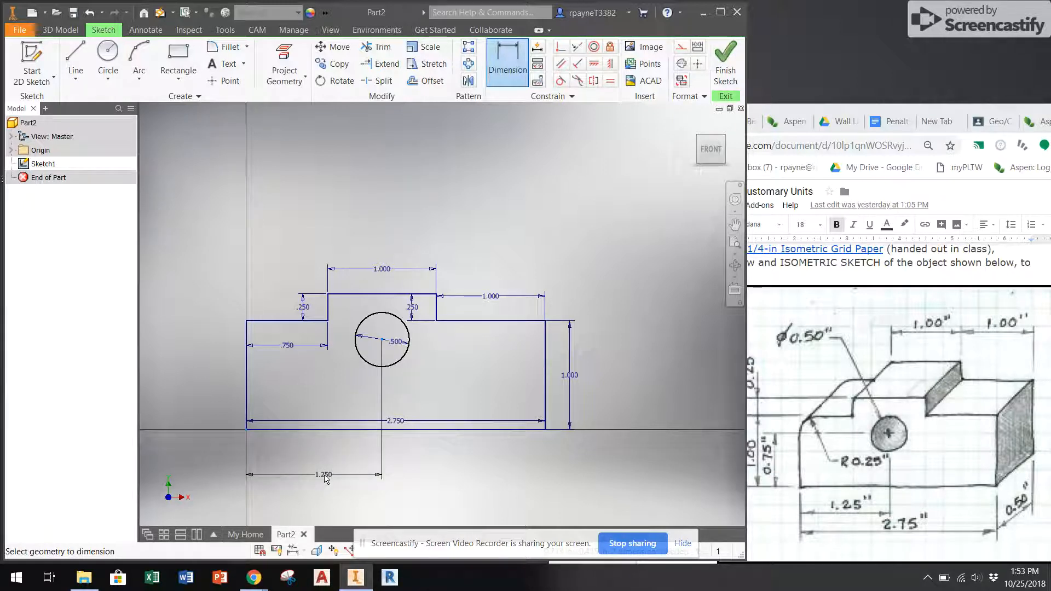
left_click(327, 465)
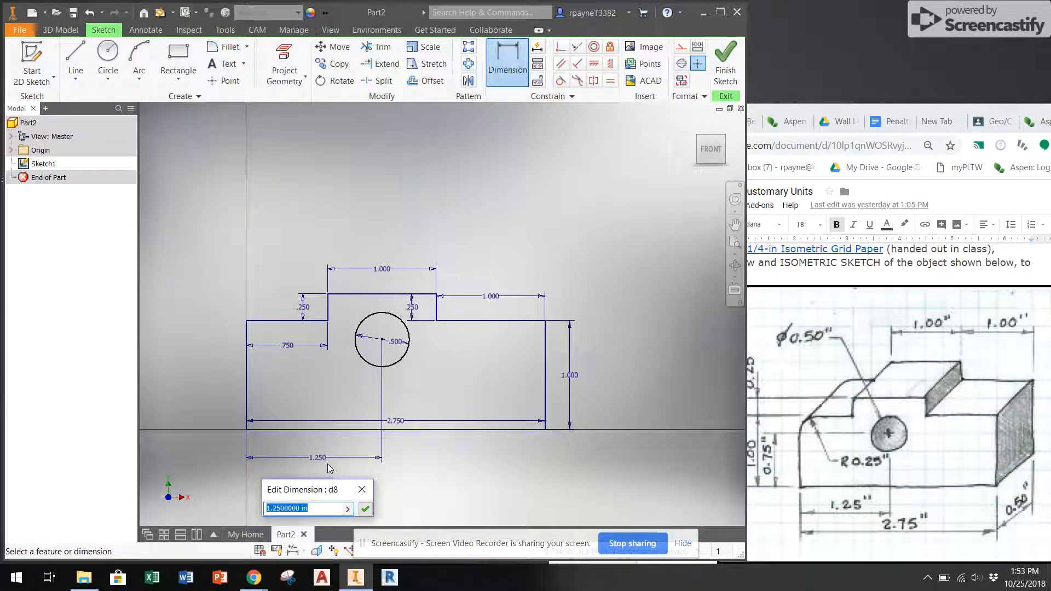
type("1.25")
key("Return")
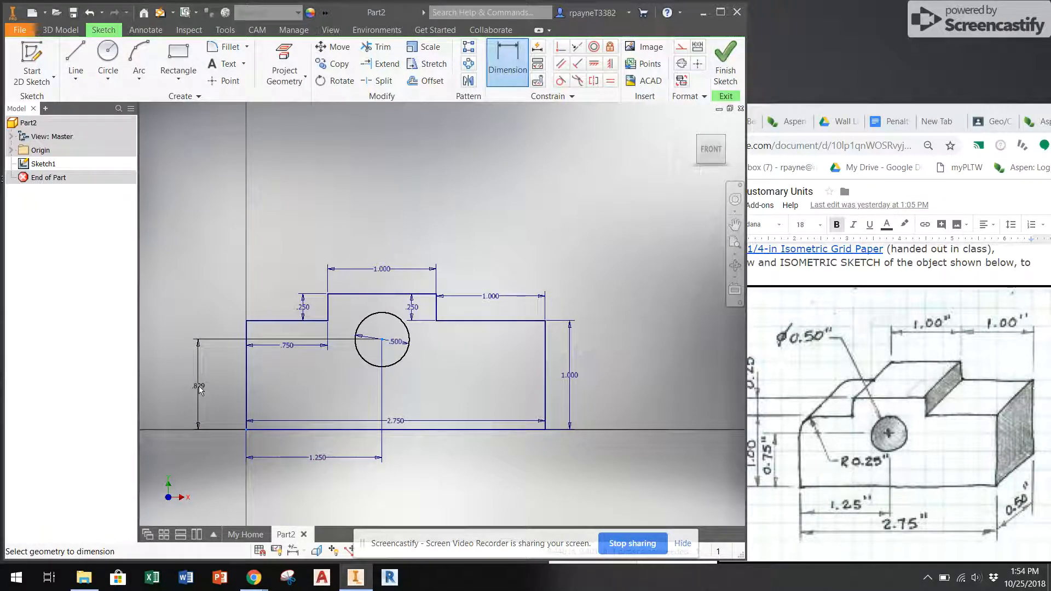
left_click(199, 384)
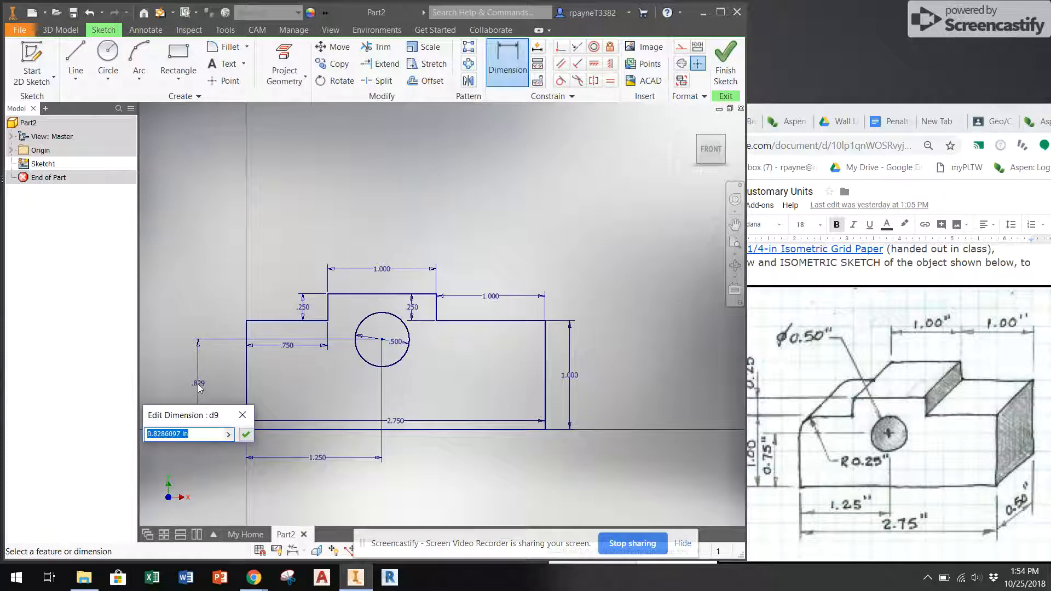
type(".")
key("Return")
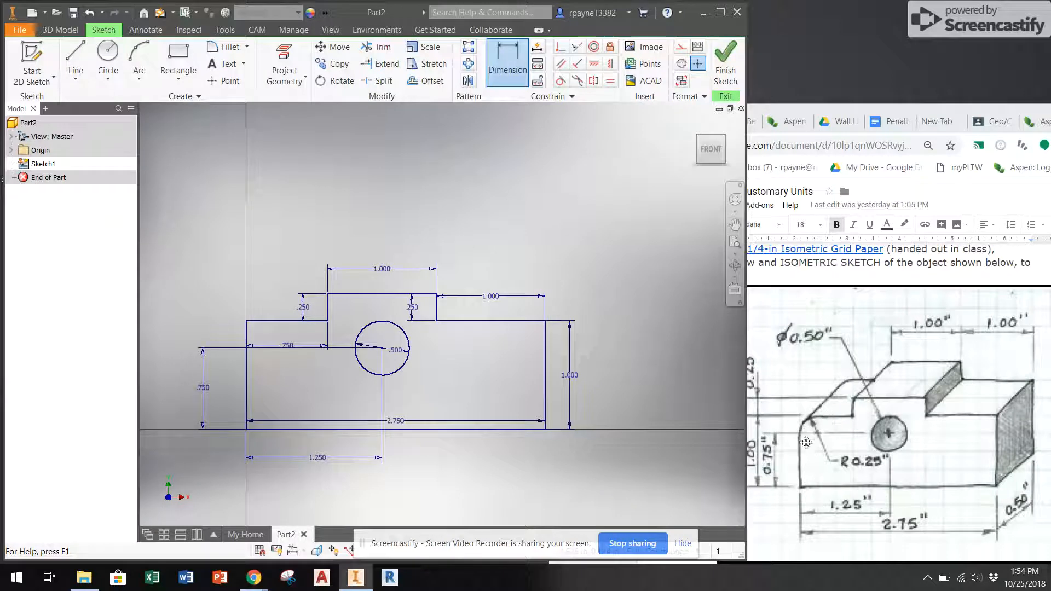
Round the outline's upper left corner with a 0.25 in radius 2D fillet
left_click(230, 48)
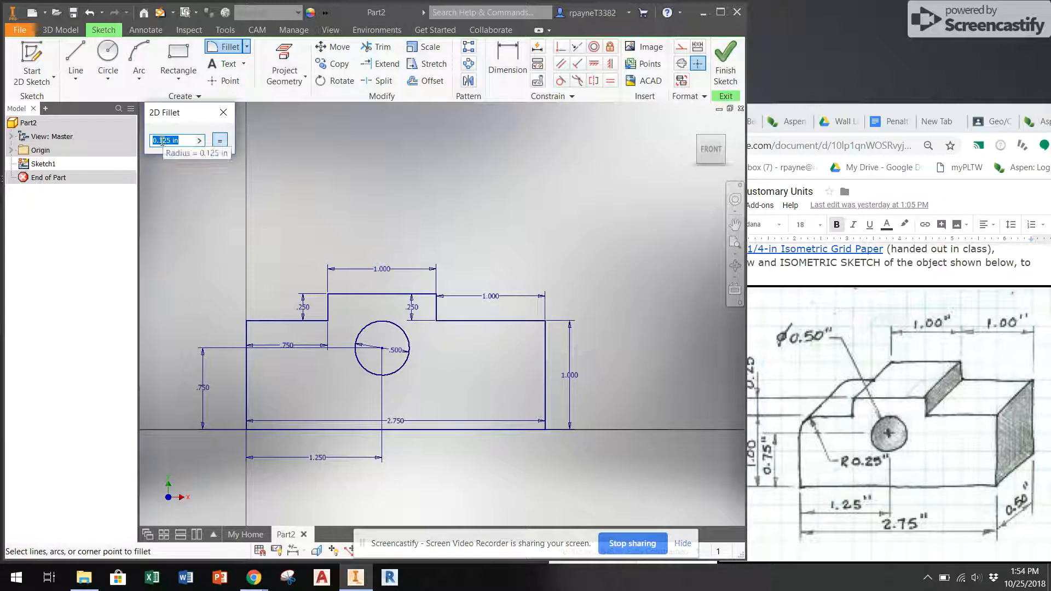
type(".25")
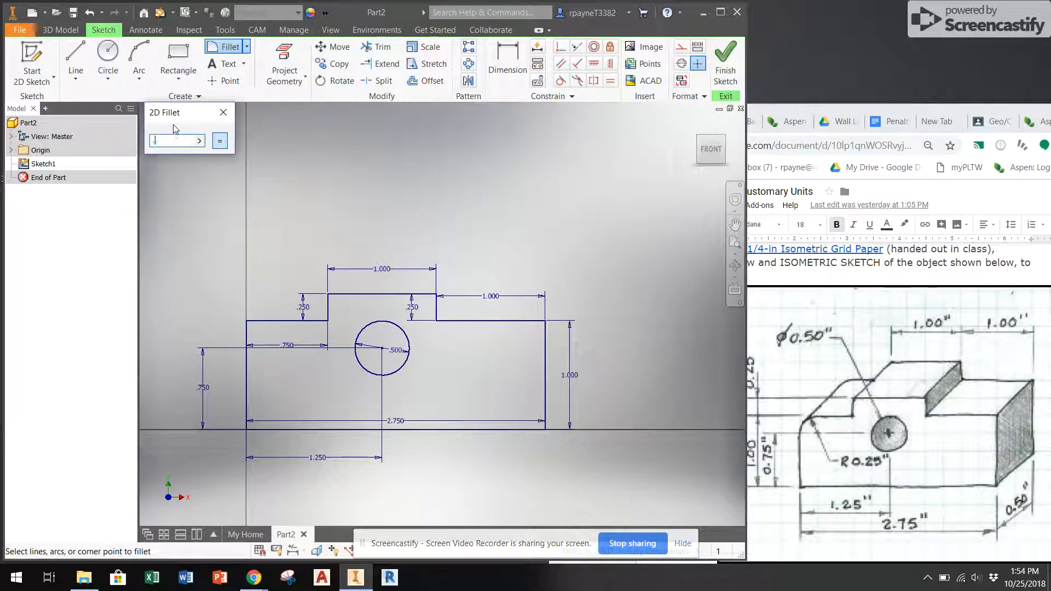
key("Escape")
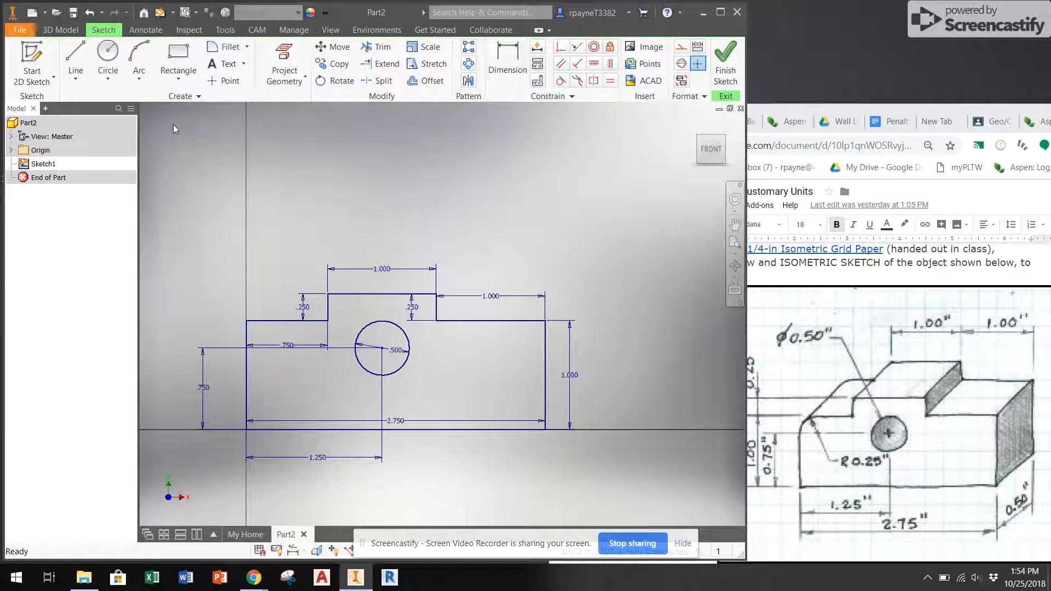
left_click(226, 49)
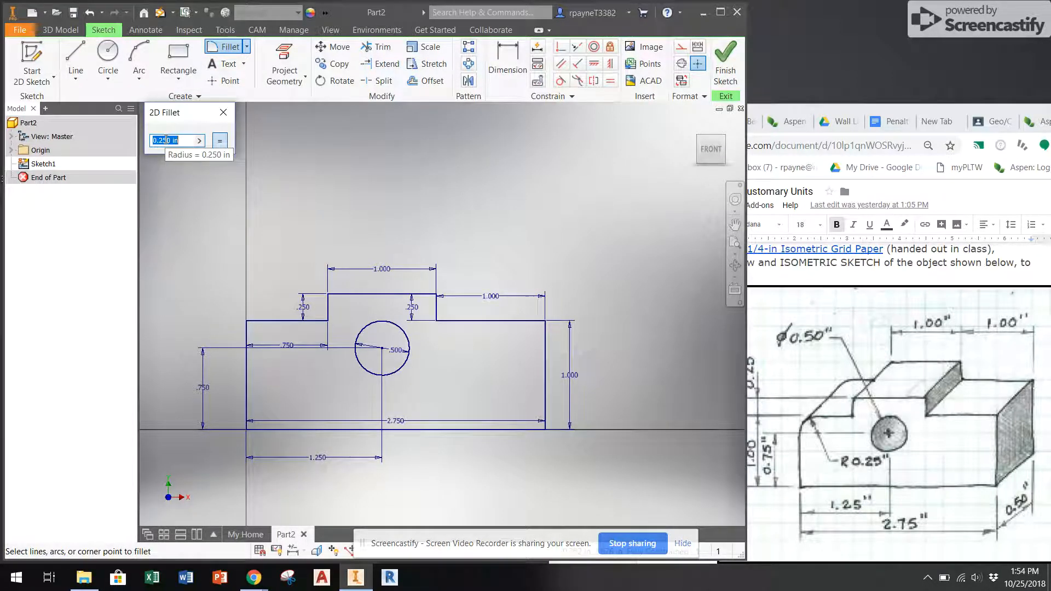
left_click(273, 323)
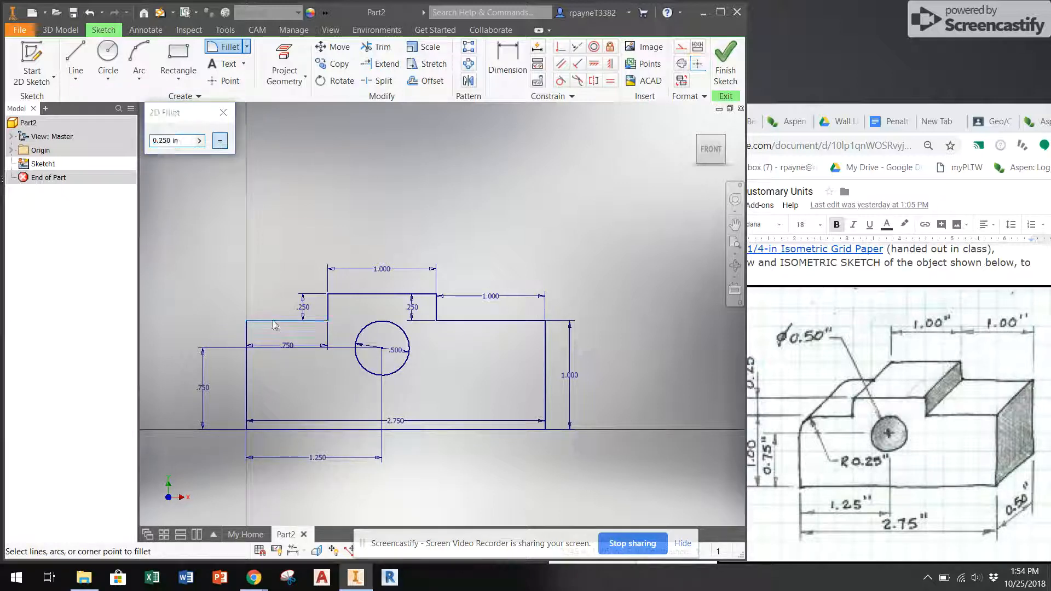
left_click(248, 338)
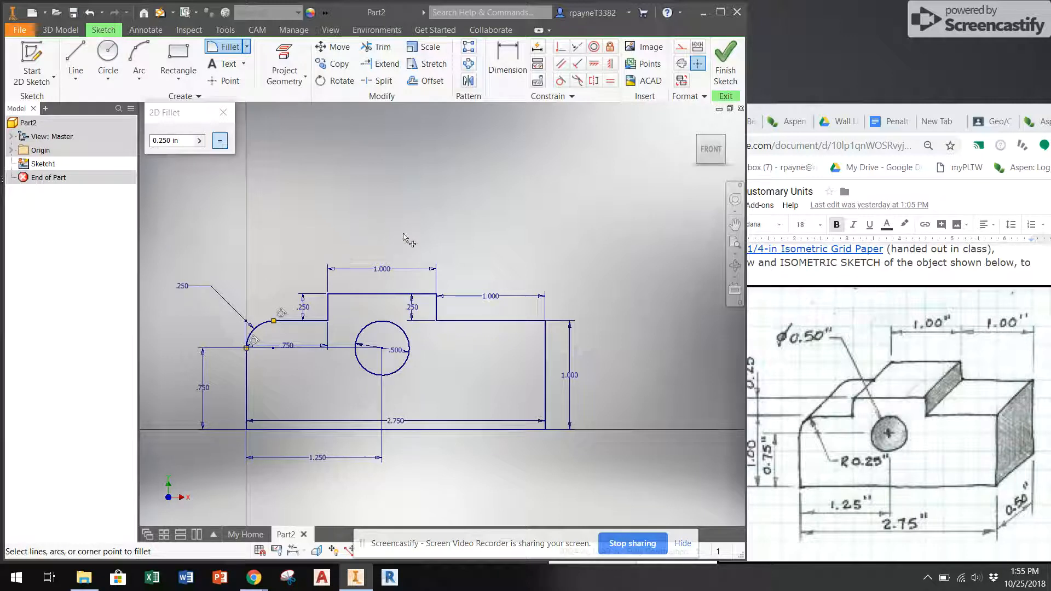
Finish the sketch and extrude the profile around the circle 0.5 in, leaving the circle as a through hole
left_click(725, 63)
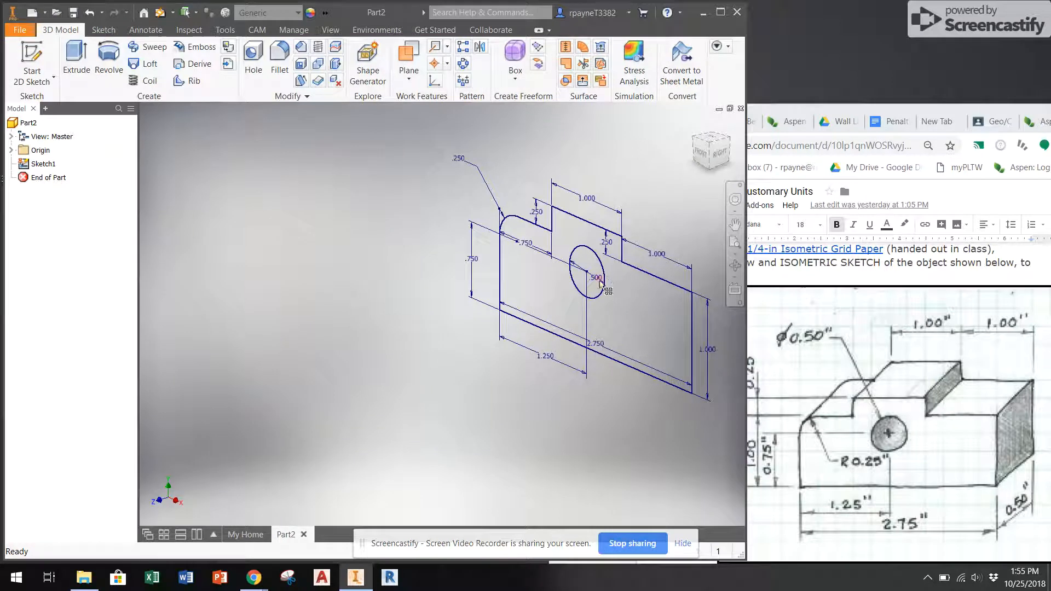
middle_click_drag(607, 281, 502, 308)
left_click(76, 55)
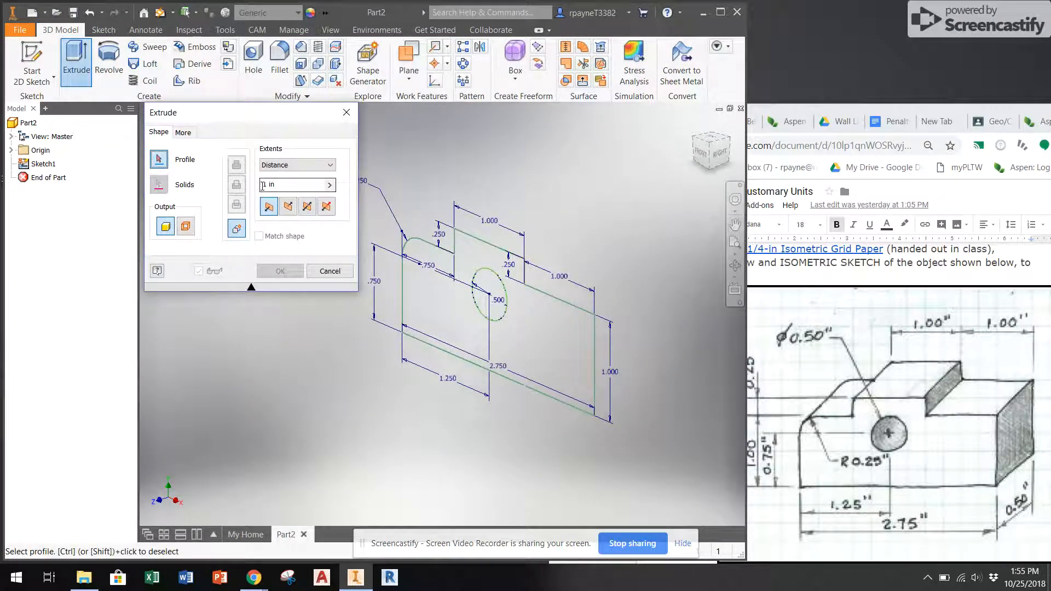
double_click(266, 184)
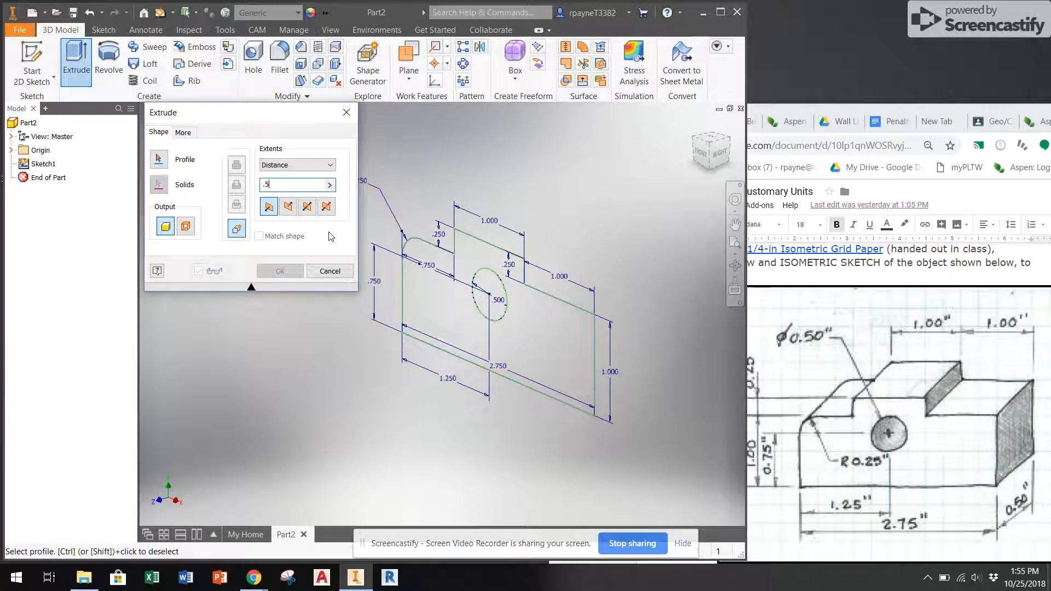
left_click(416, 293)
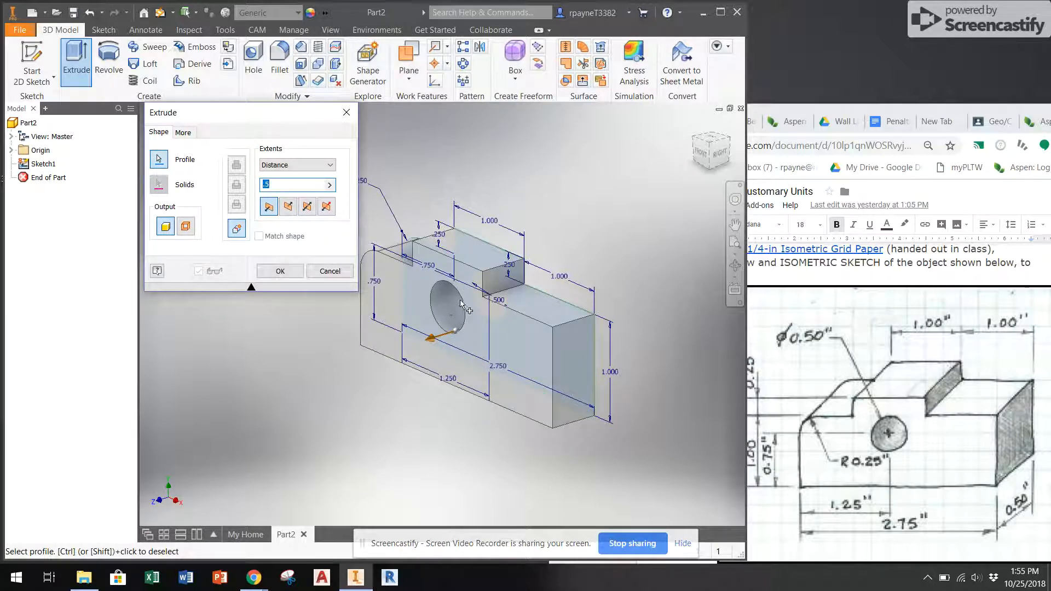
left_click(492, 302)
left_click(488, 298)
left_click(273, 272)
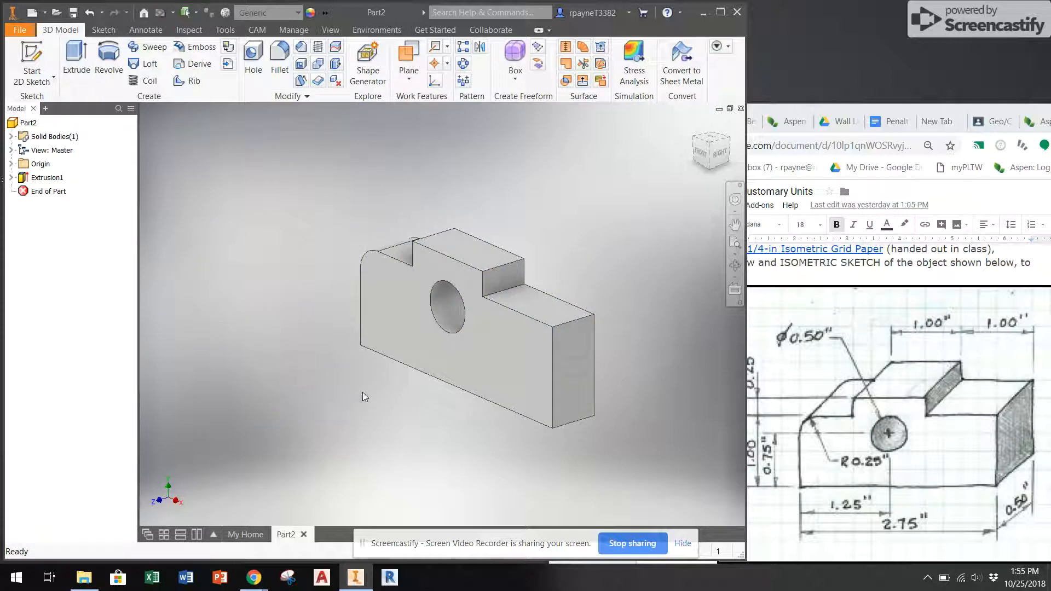
Save the part as US Customery Linear Measurment Practice in the Practice File folder
left_click(72, 12)
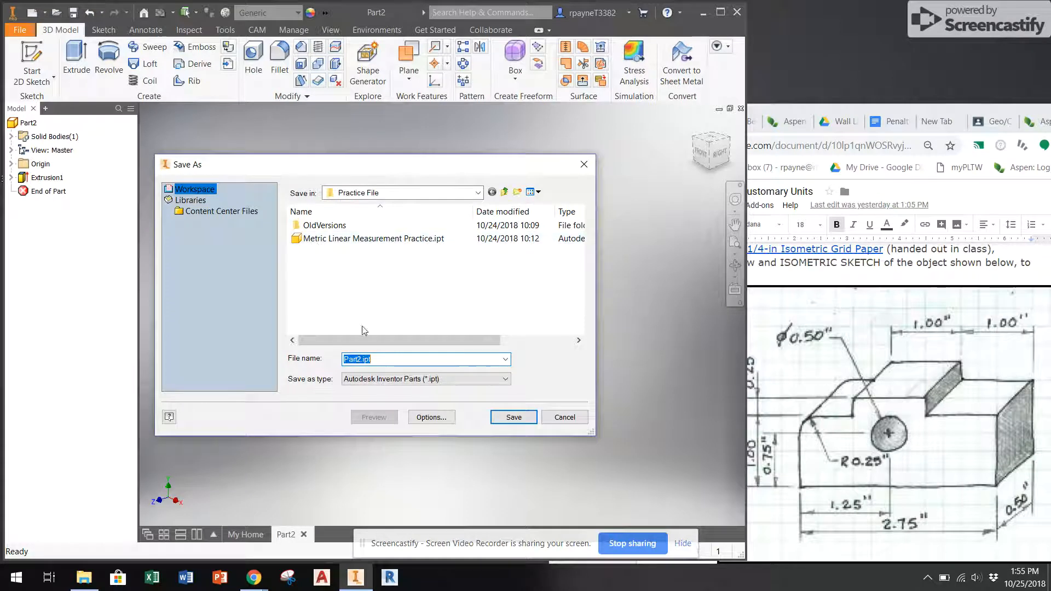
type("US Customery Linear Mea")
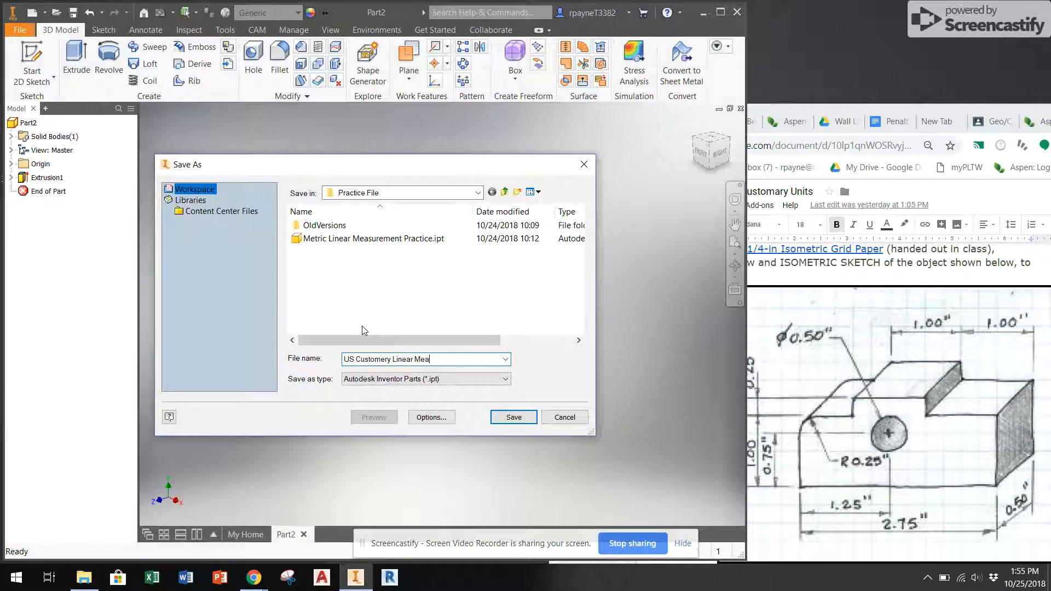
type("surment Prac")
key("Return")
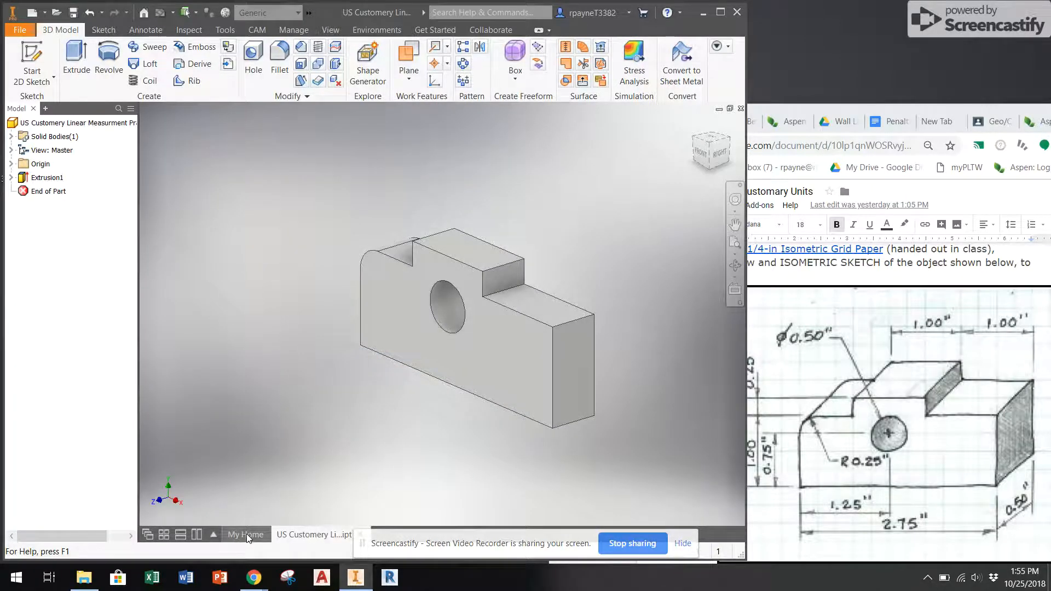
Create a new drawing and change its sheet size to A
left_click(247, 535)
left_click(254, 230)
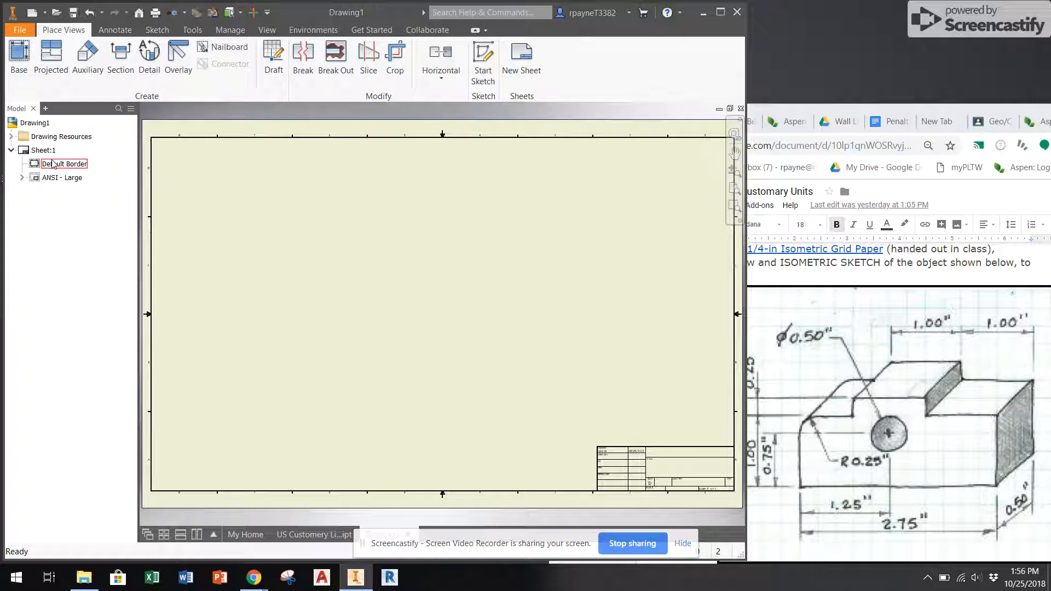
right_click(45, 150)
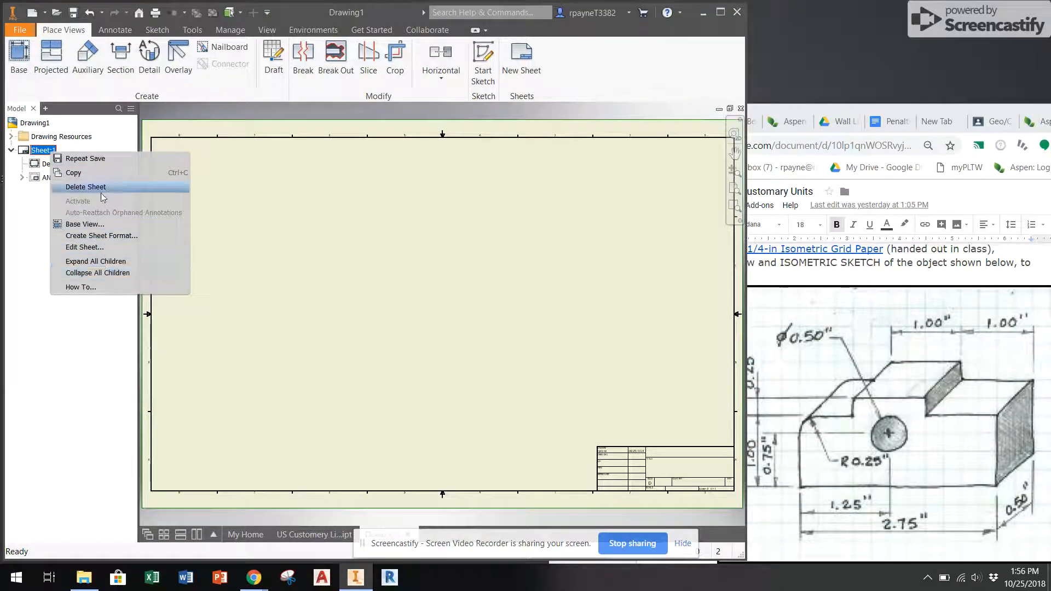
left_click(101, 248)
left_click(183, 196)
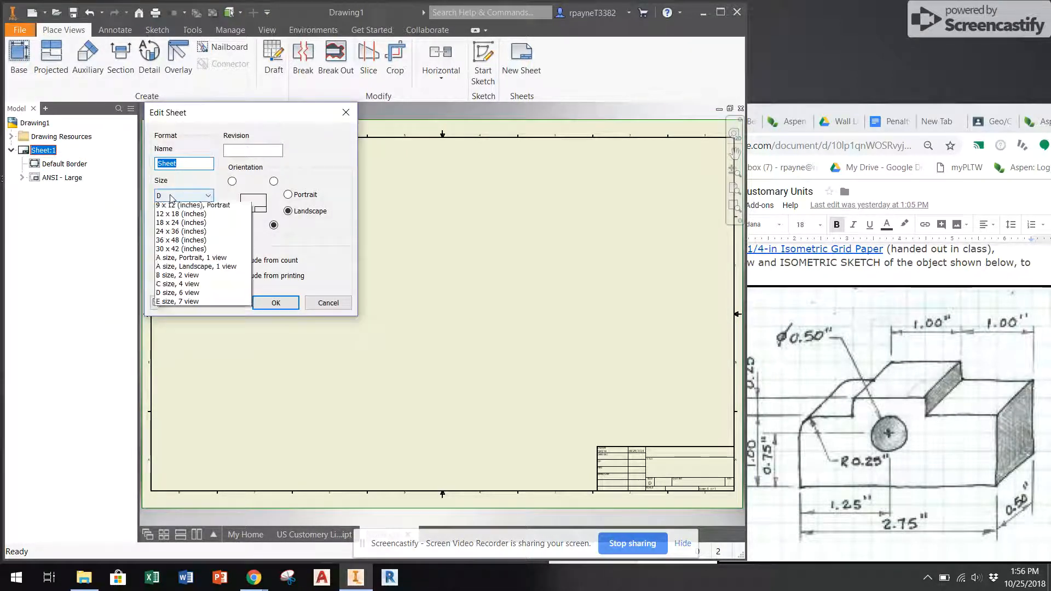
left_click(176, 203)
left_click(274, 302)
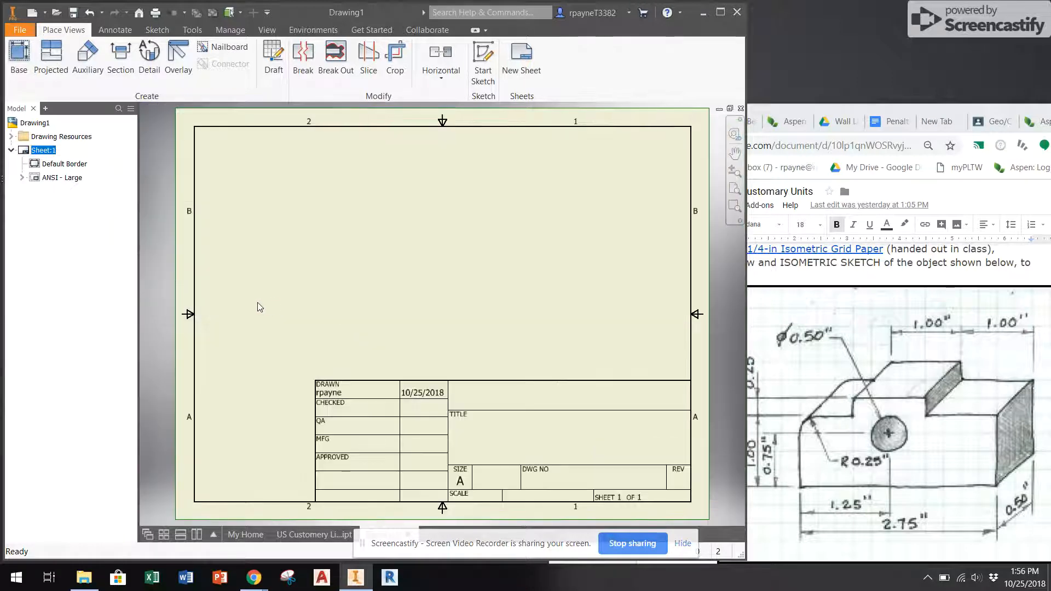
Place a 1:1 front base view of the block with projected top, right side and isometric views
left_click(19, 57)
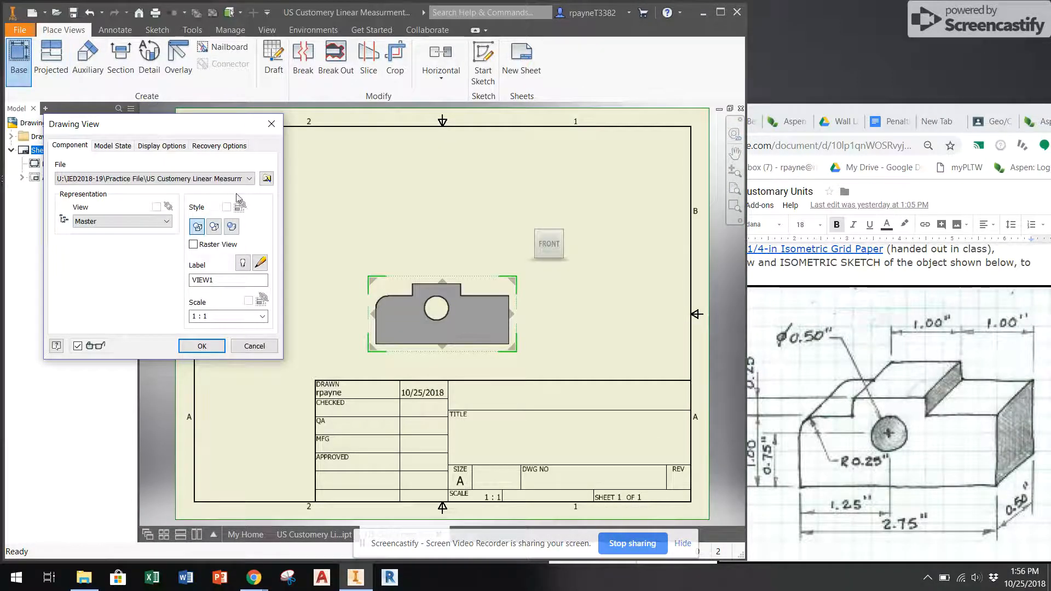
left_click(267, 179)
left_click(440, 105)
left_click_drag(415, 329, 296, 332)
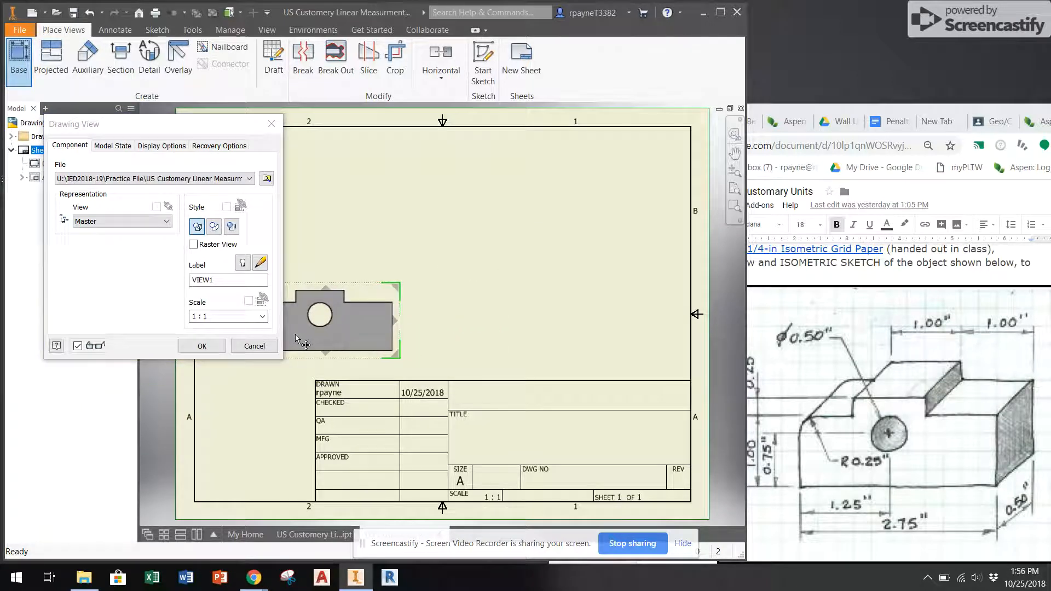
left_click(300, 197)
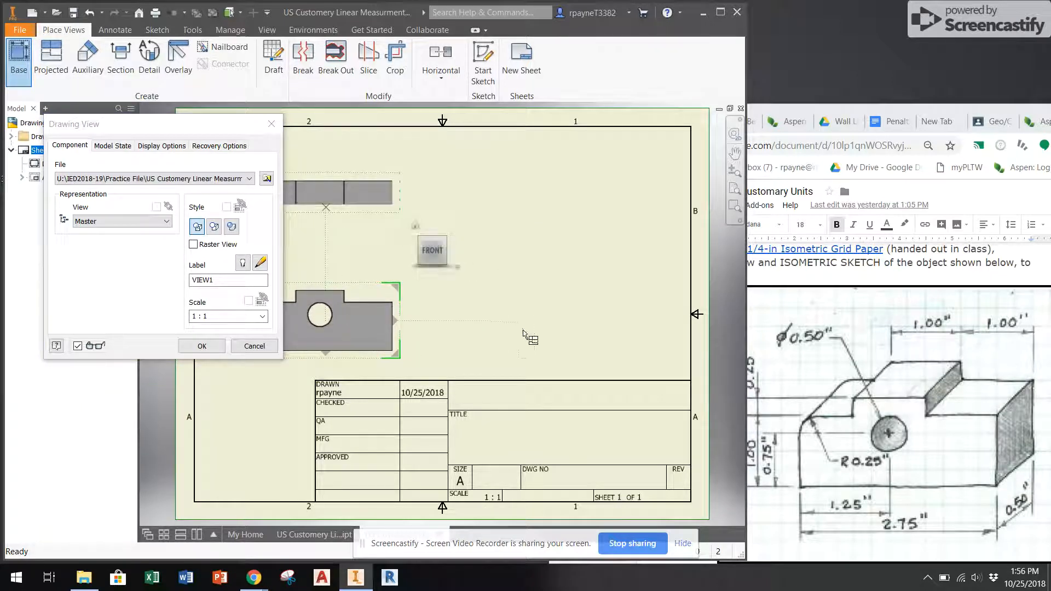
left_click(566, 330)
left_click(548, 206)
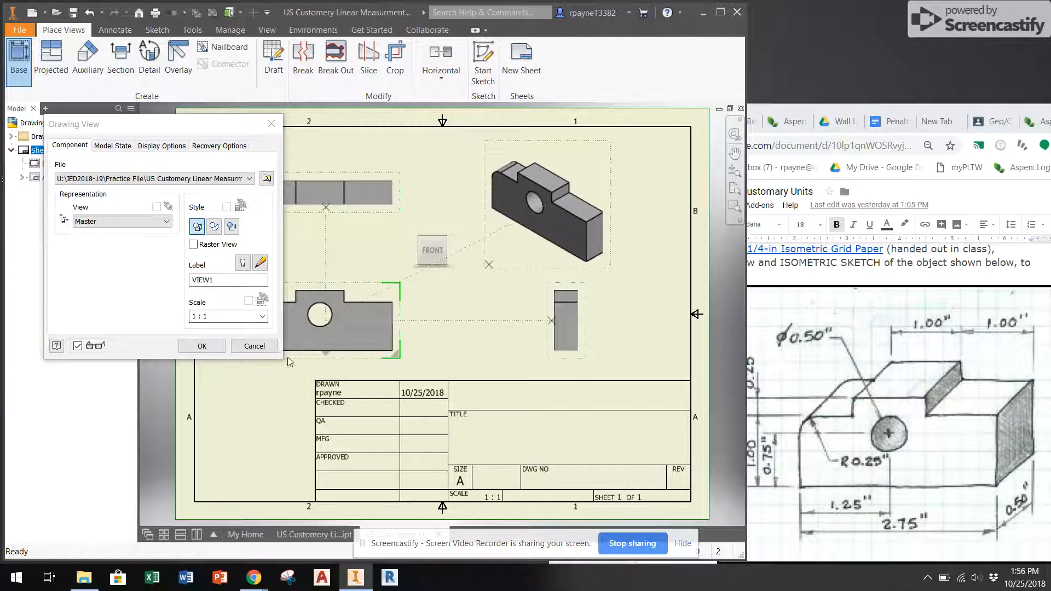
left_click(202, 346)
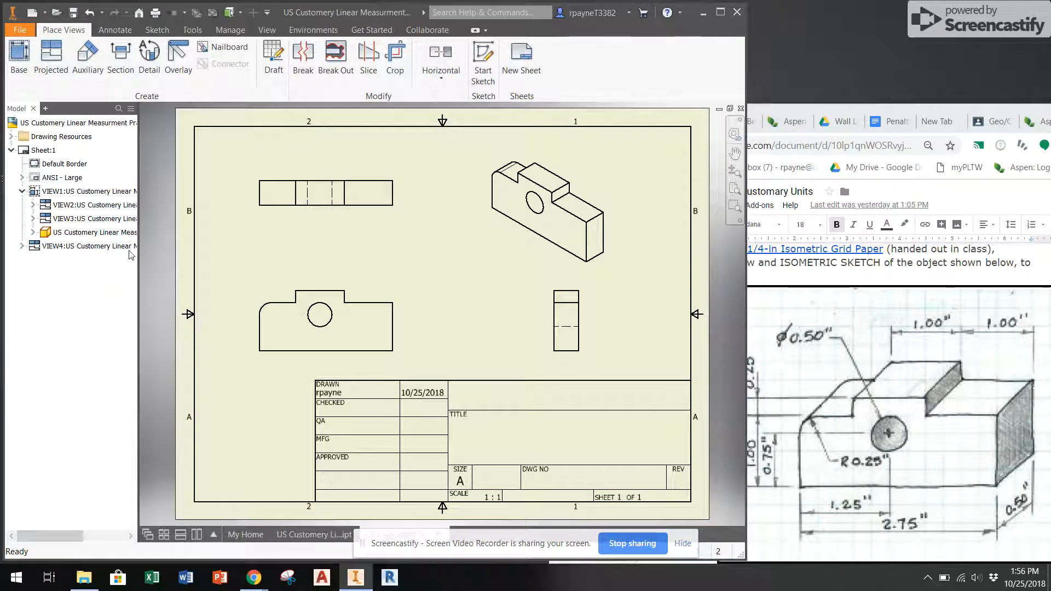
Add horizontal baseline dimensions above the front view from its left edge to both sides of the raised step and the right edge
left_click(111, 31)
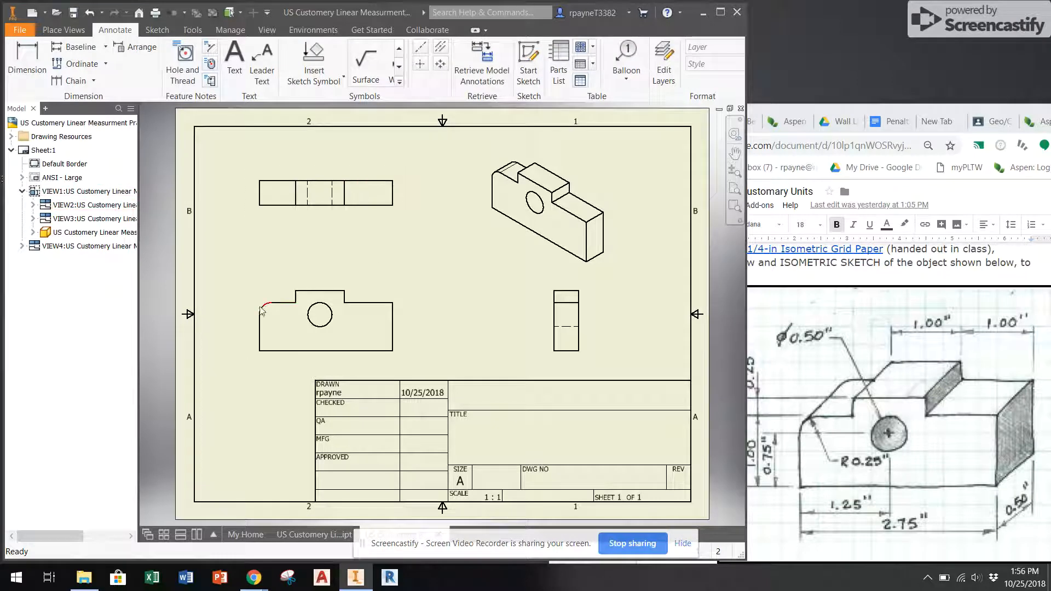
left_click(92, 48)
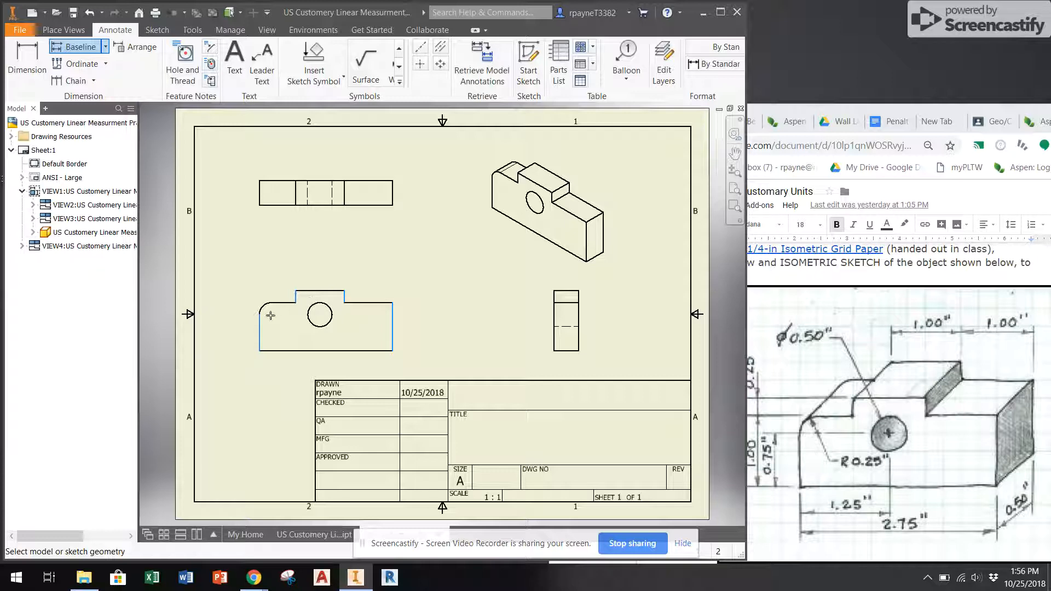
right_click(306, 298)
left_click(350, 299)
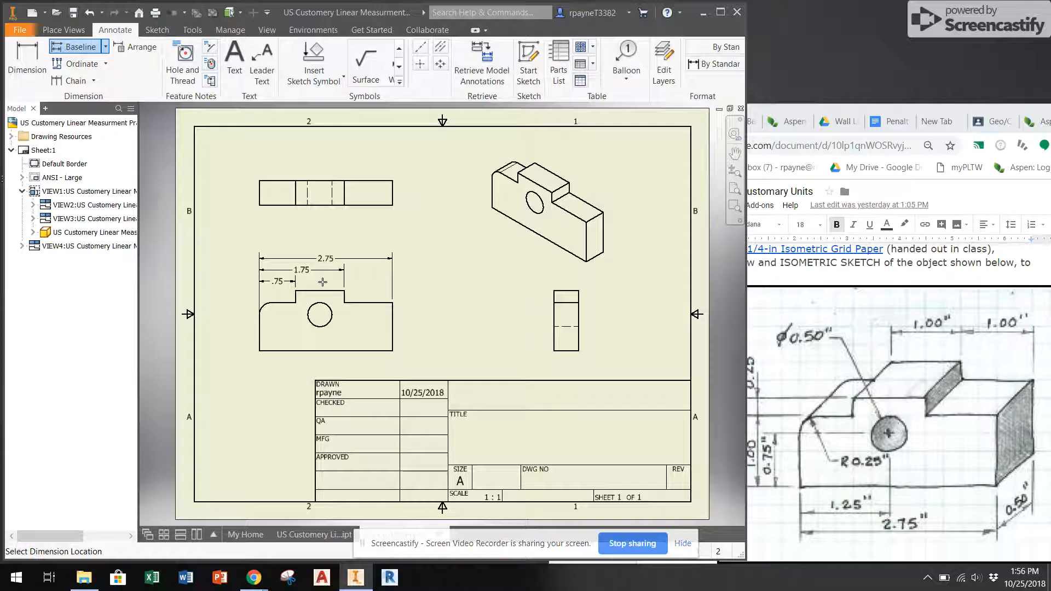
left_click(323, 282)
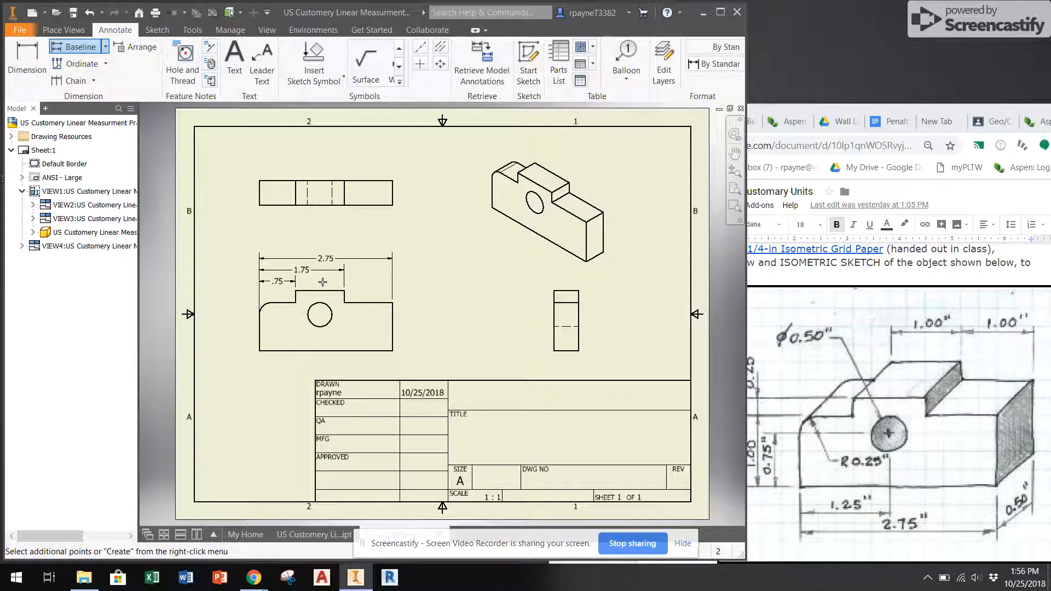
right_click(323, 282)
left_click(370, 284)
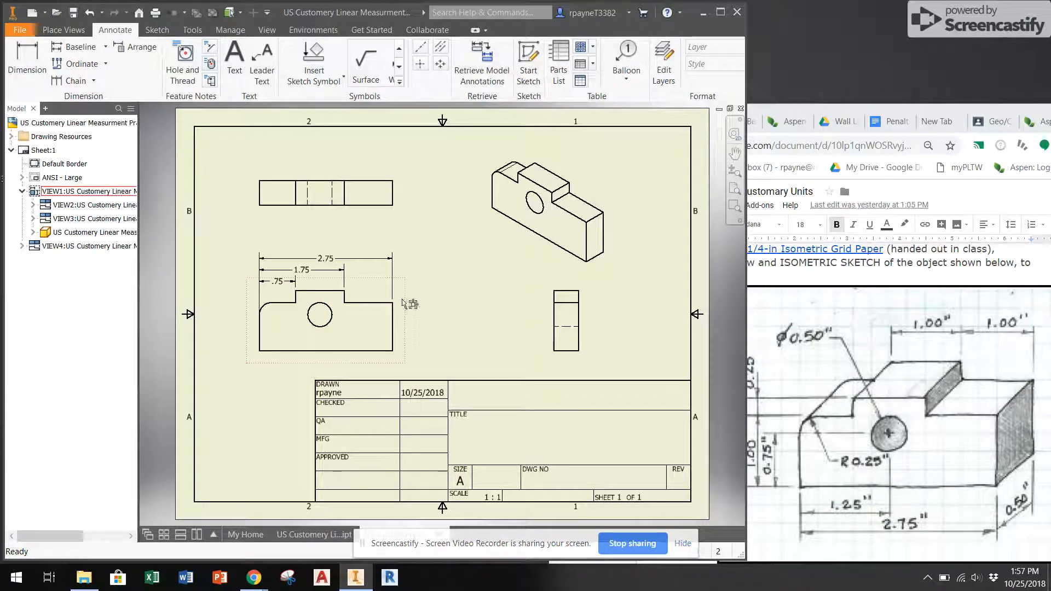
left_click(29, 57)
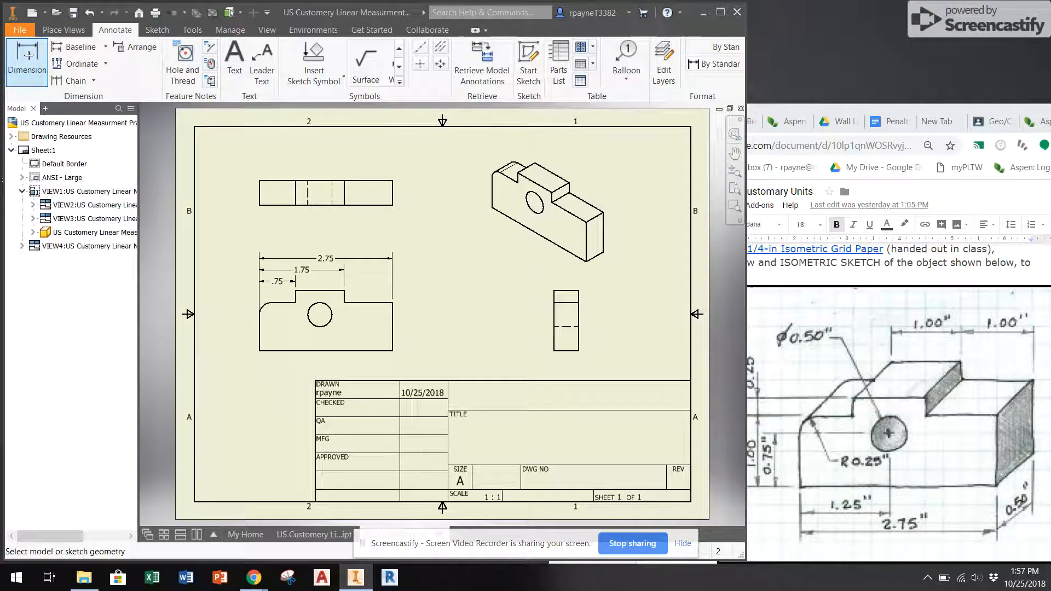
left_click(324, 351)
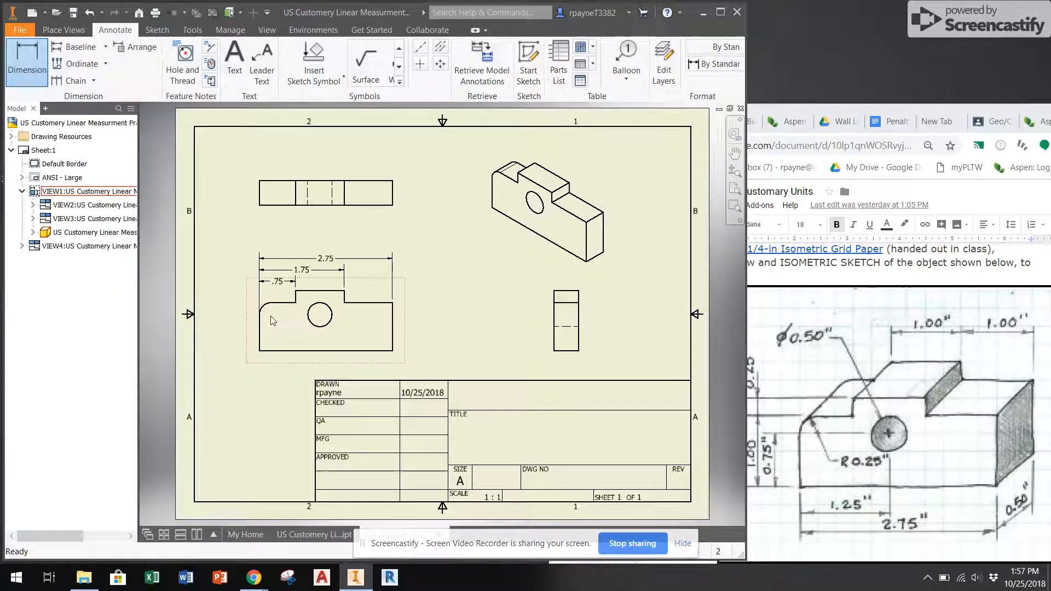
key("Escape")
left_click(76, 47)
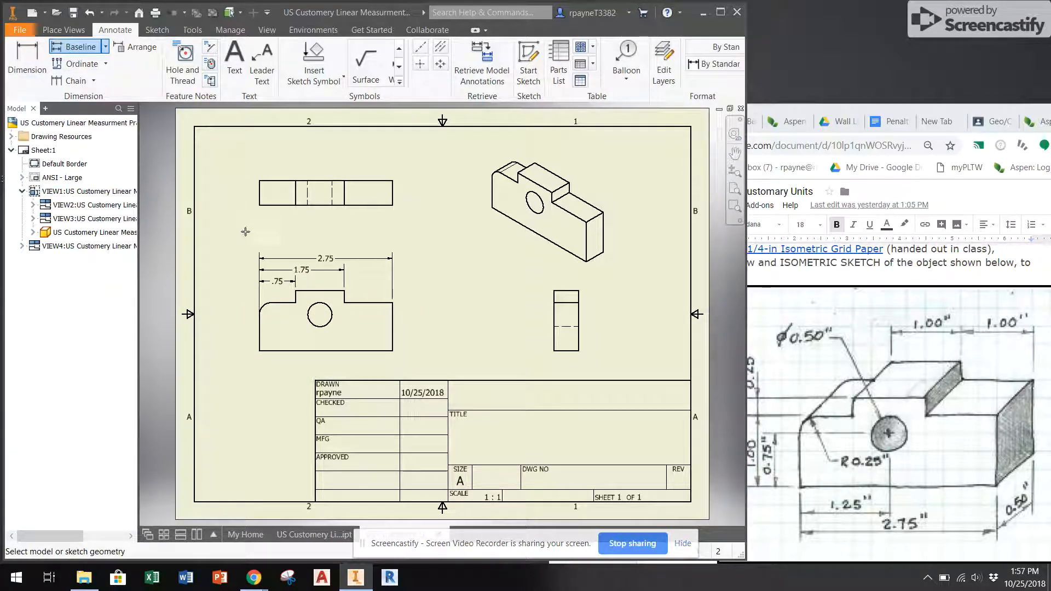
left_click(286, 351)
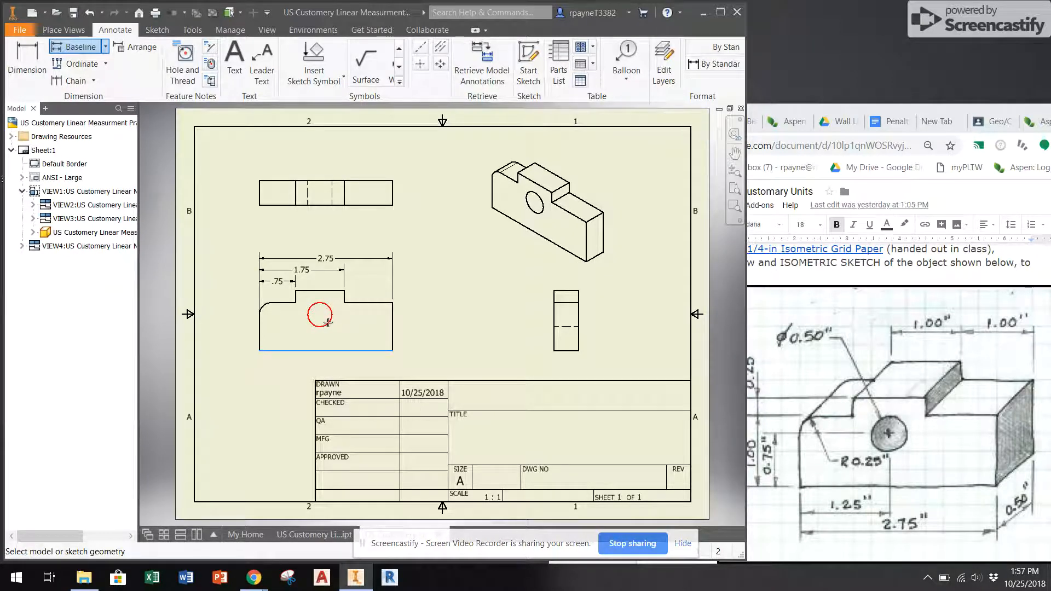
key("Escape")
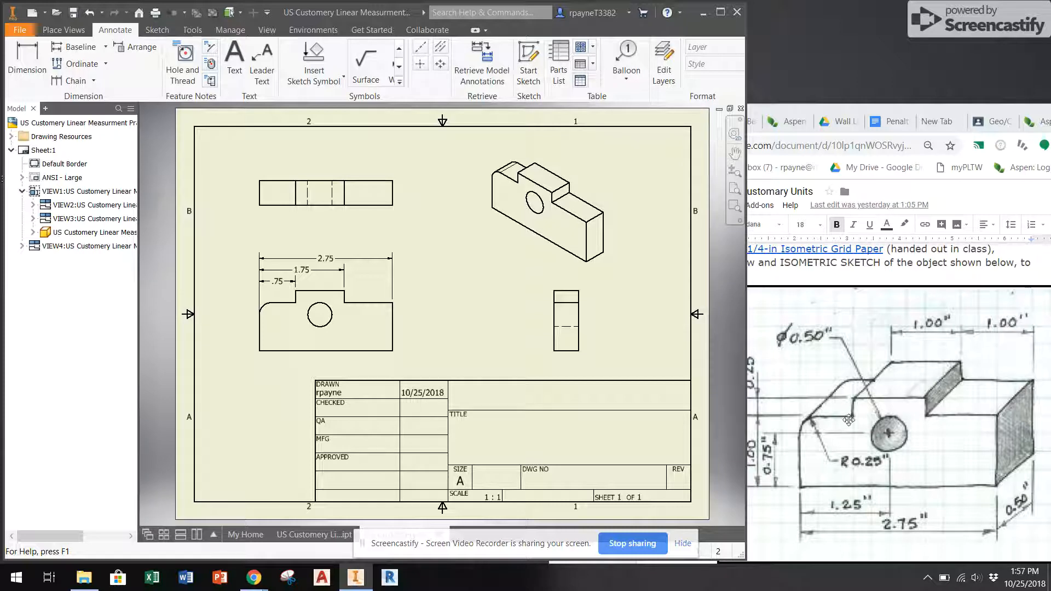
Center-mark the front view's hole and add vertical baseline dimensions from the bottom edge to the hole center, shoulder and raised step
left_click(420, 65)
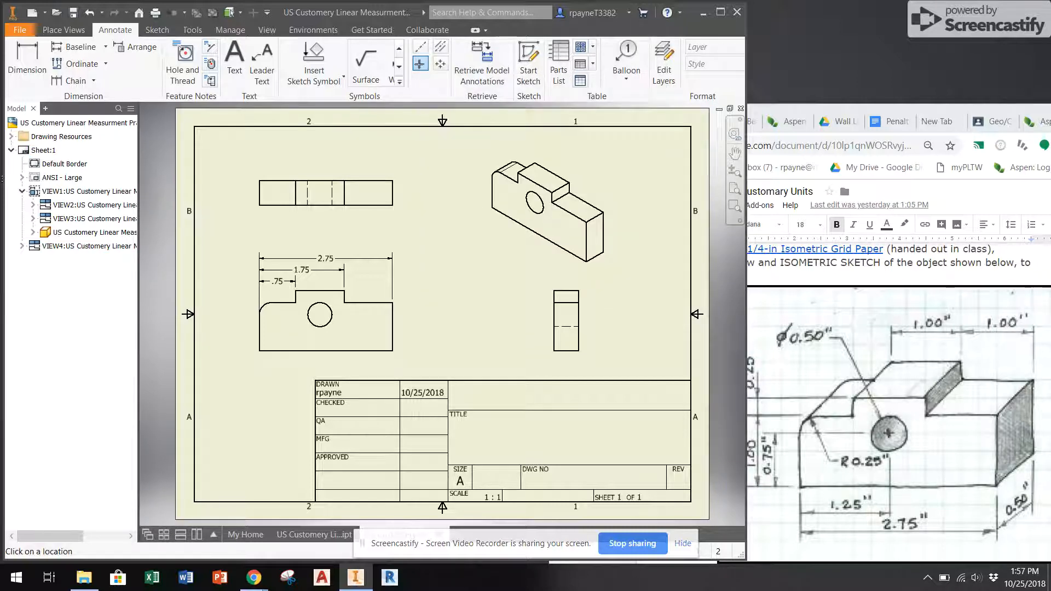
left_click(332, 319)
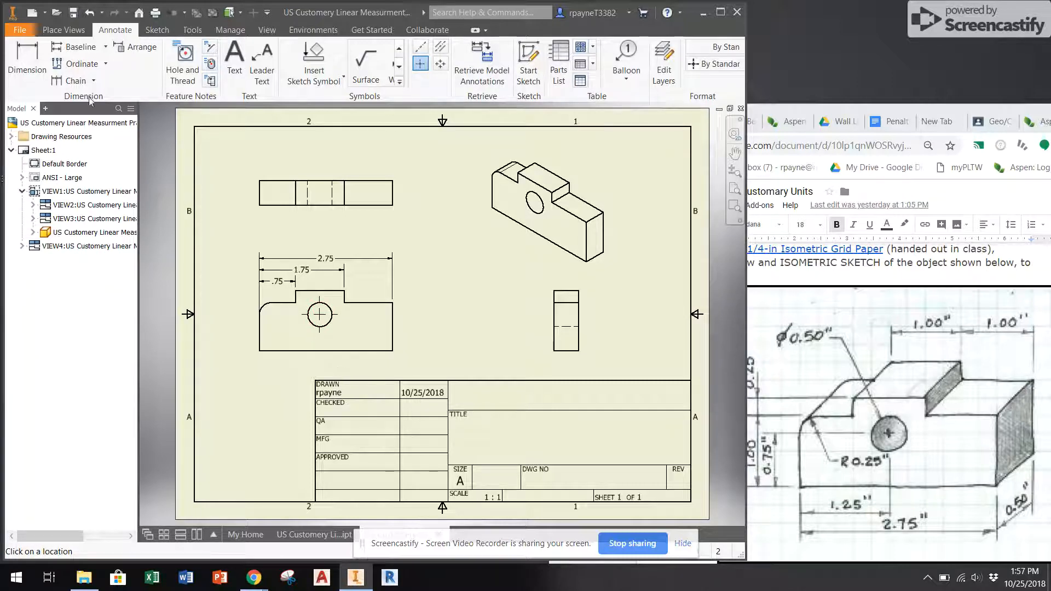
left_click(75, 46)
left_click(313, 351)
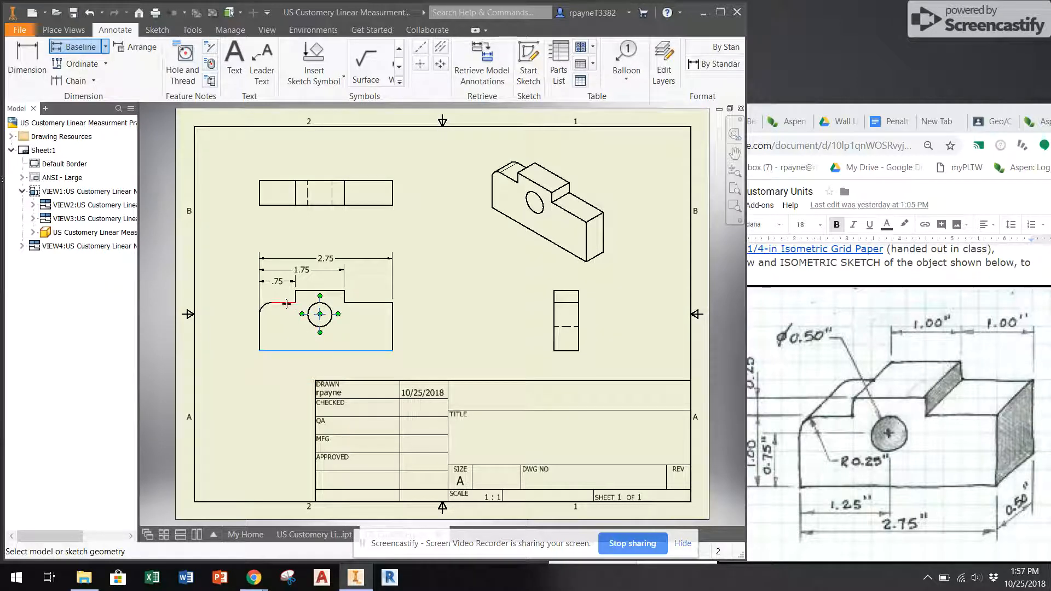
left_click(305, 291)
right_click(291, 324)
left_click(344, 324)
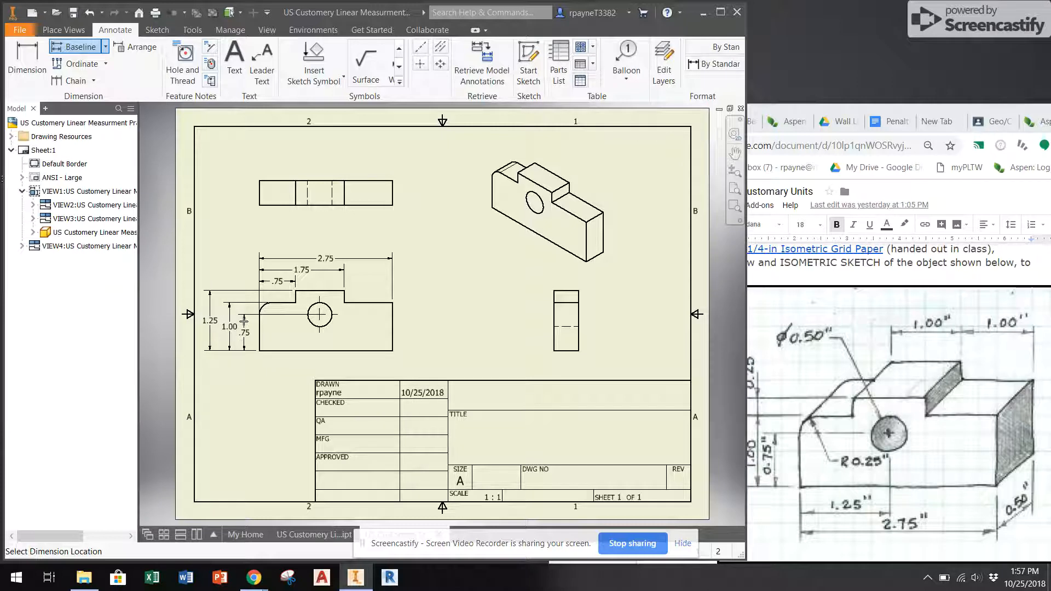
left_click(241, 321)
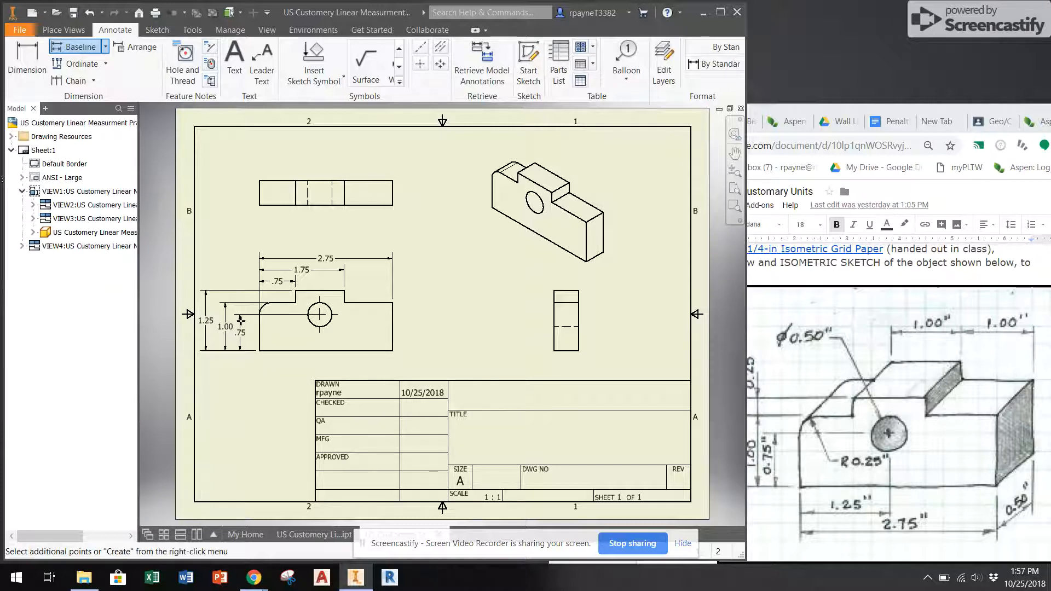
right_click(242, 325)
left_click(294, 325)
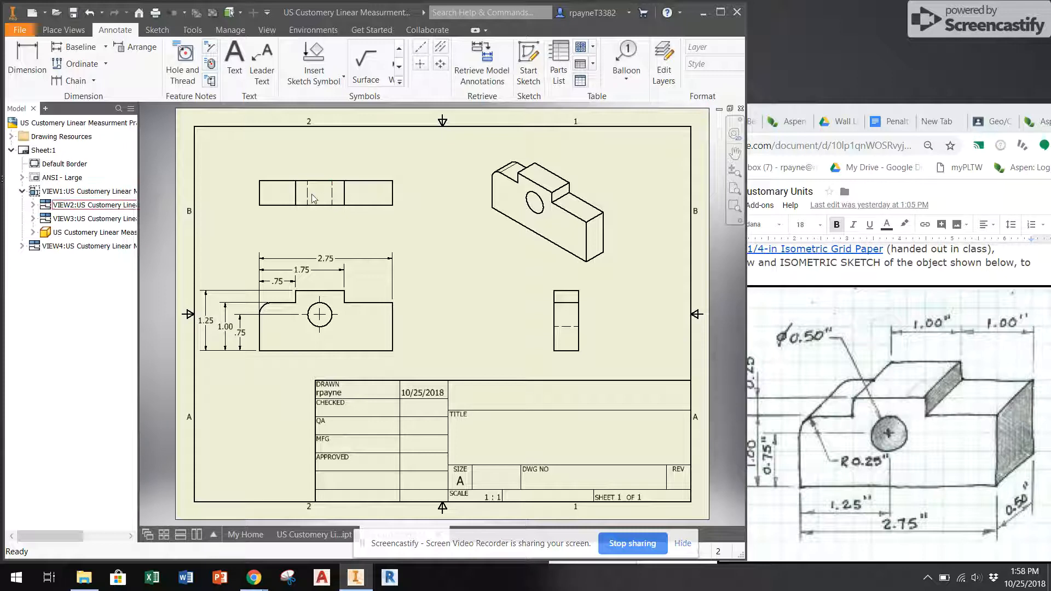
Dimension the hole's width between its hidden lines below the top view, and maximize the program window
key("d")
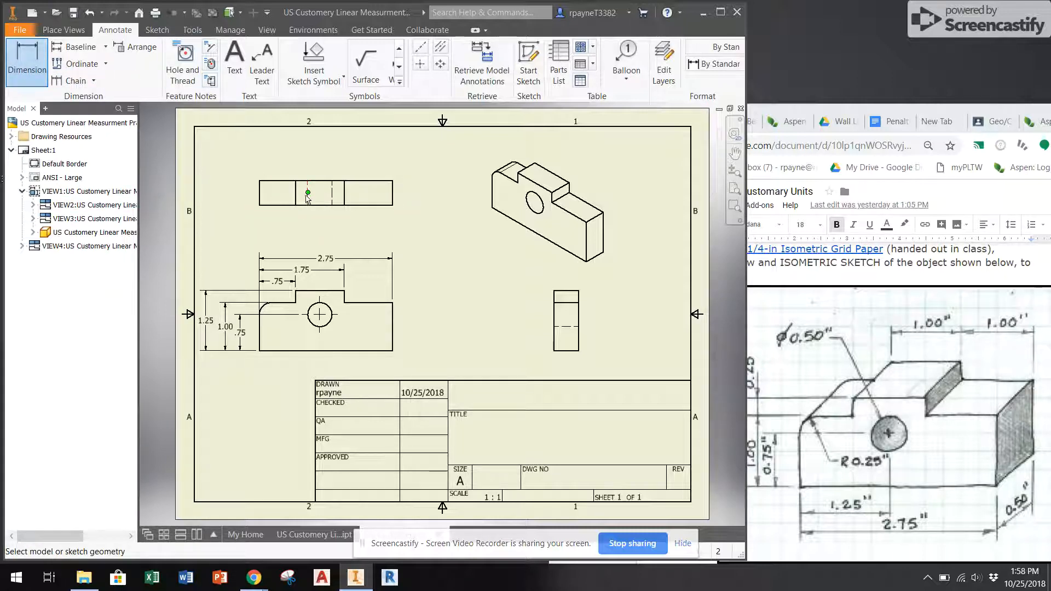
left_click(307, 203)
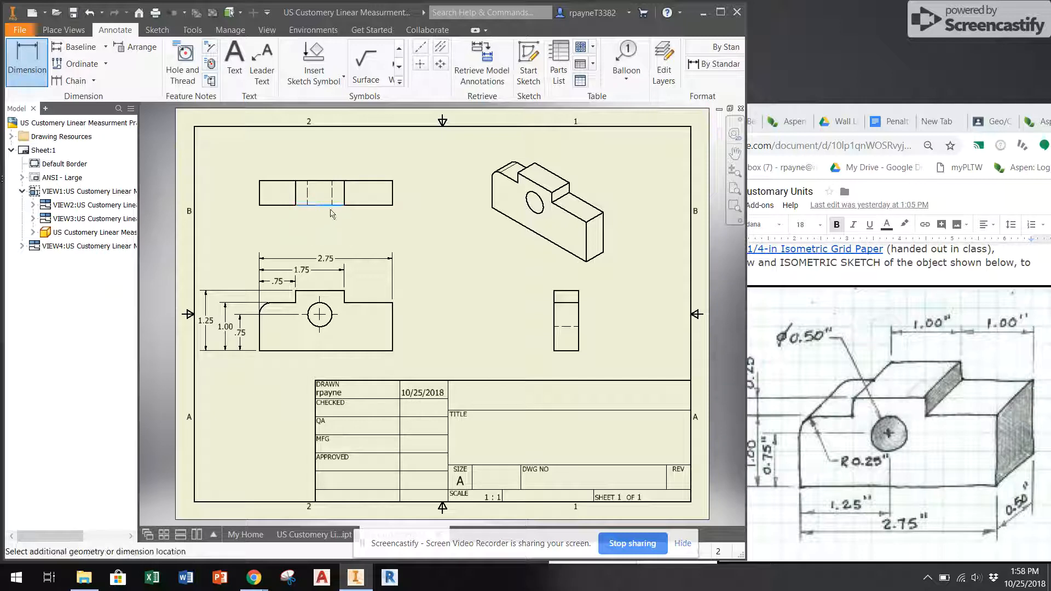
left_click(332, 196)
left_click(330, 224)
left_click(479, 340)
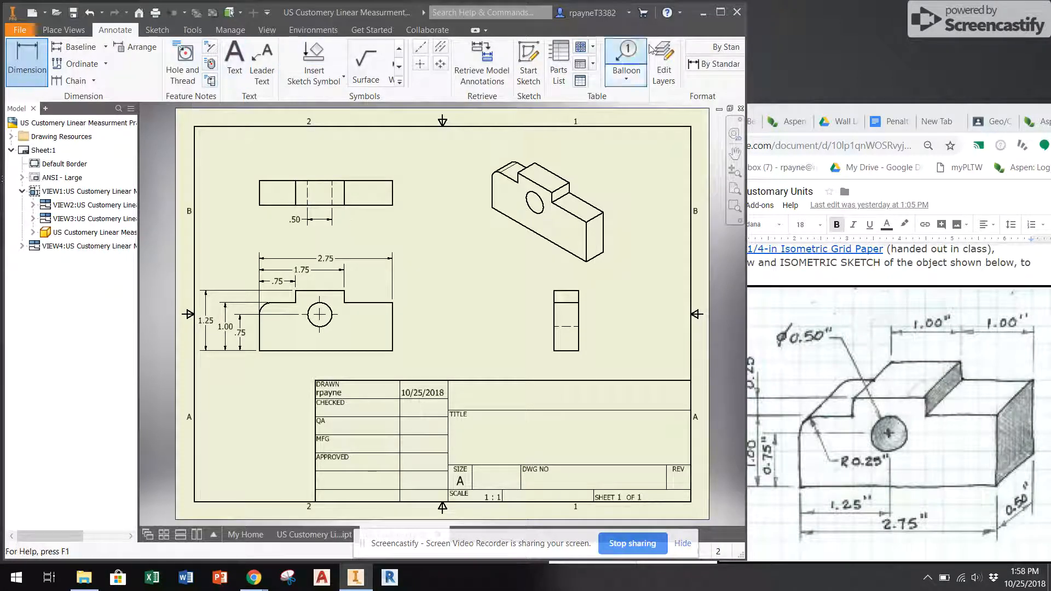
left_click(720, 12)
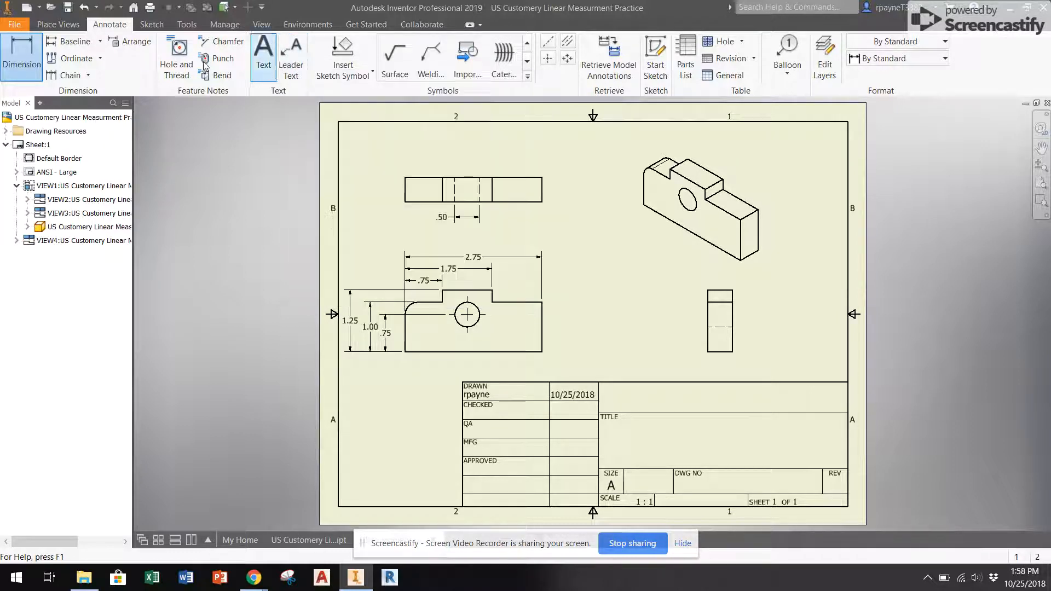
left_click(102, 43)
left_click(102, 43)
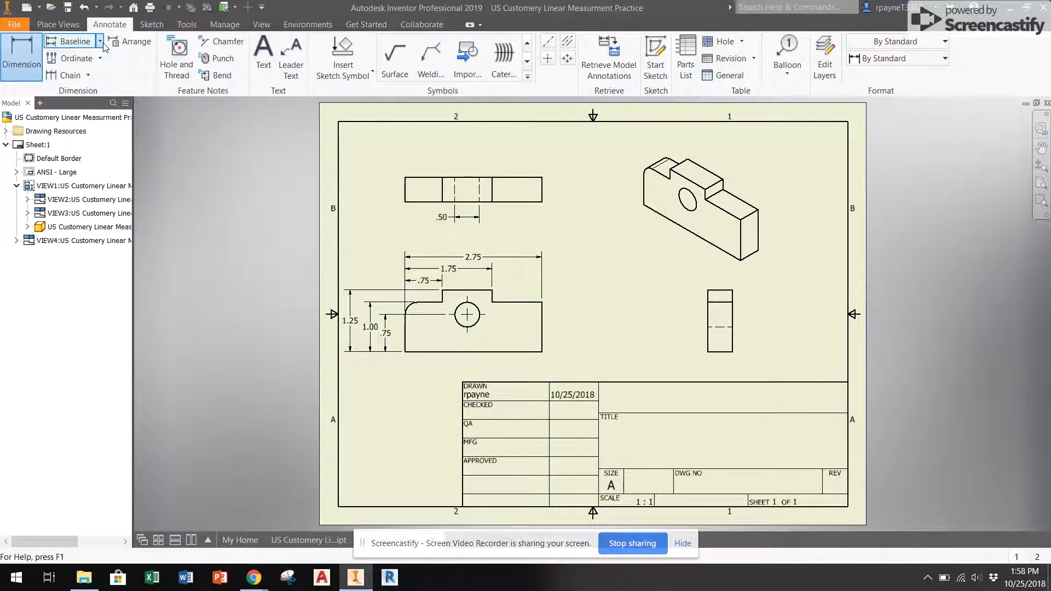
left_click(100, 60)
left_click(99, 61)
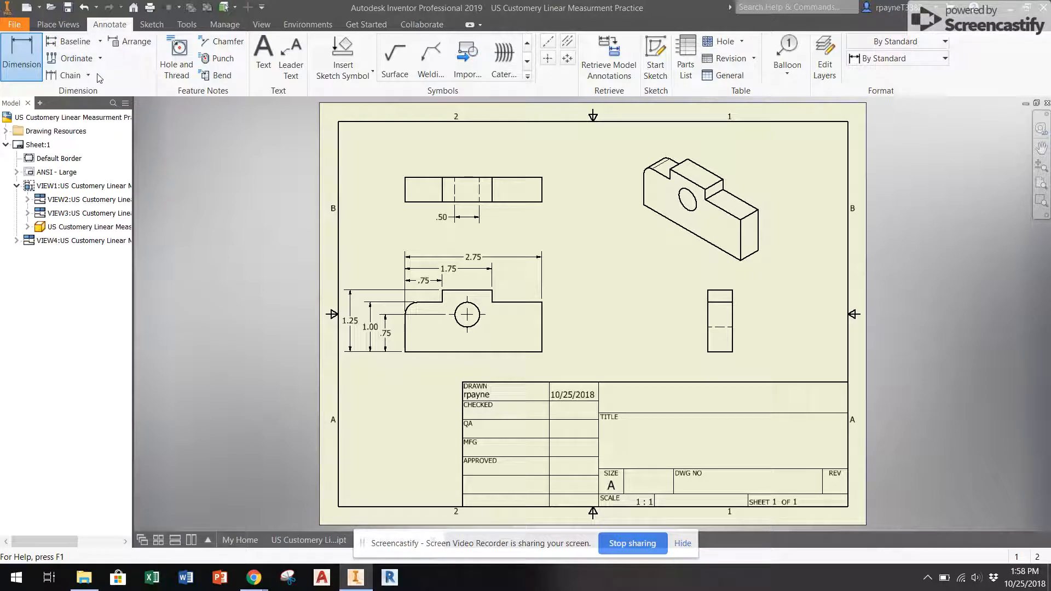
left_click(88, 75)
left_click(88, 75)
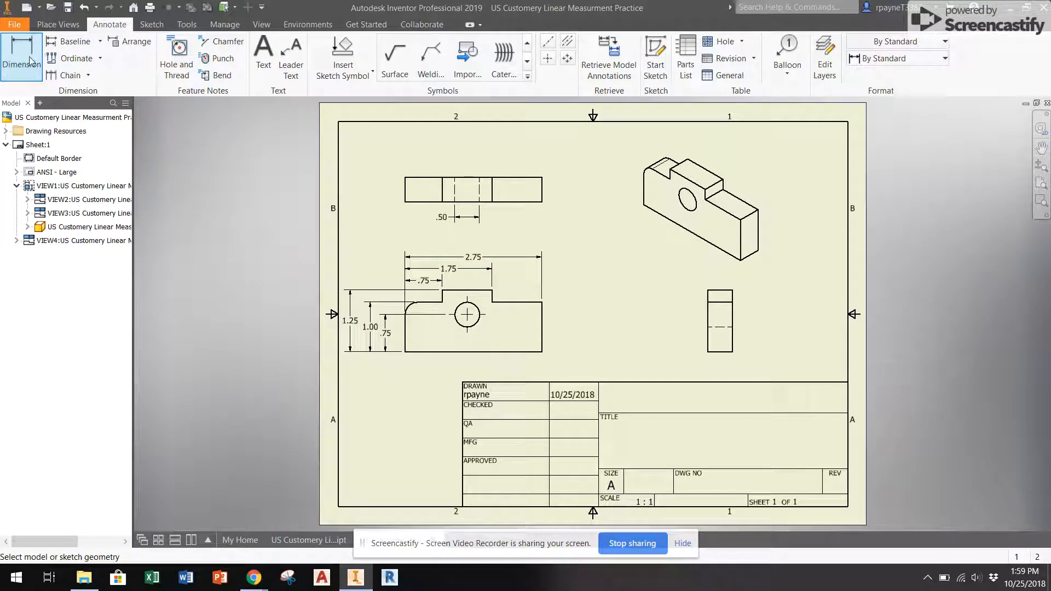
Try to annotate the front view's rounded corner with a dimension and with leader text
left_click(411, 310)
key("Escape")
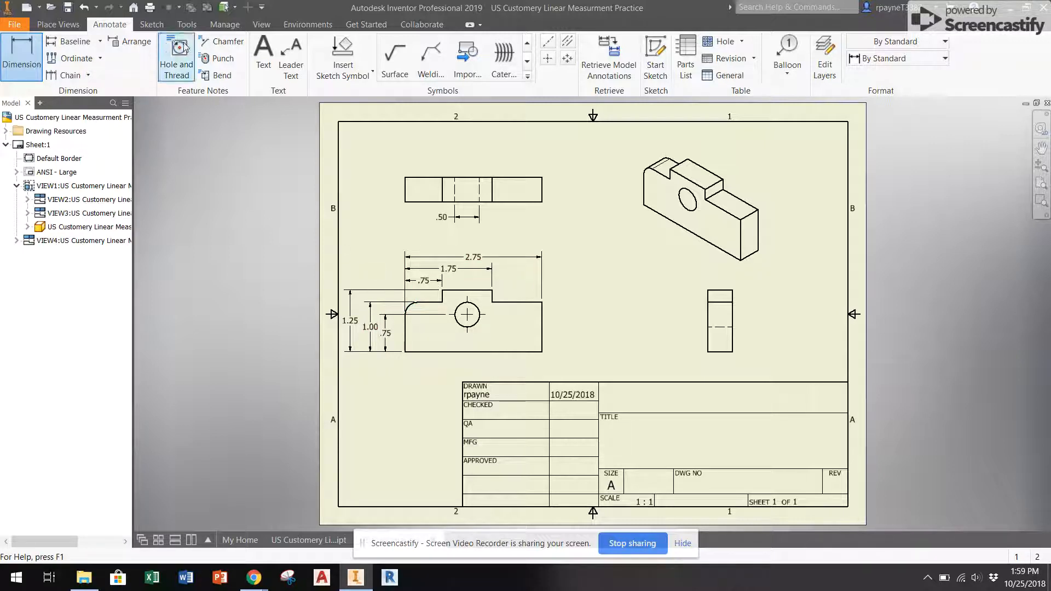
left_click(288, 52)
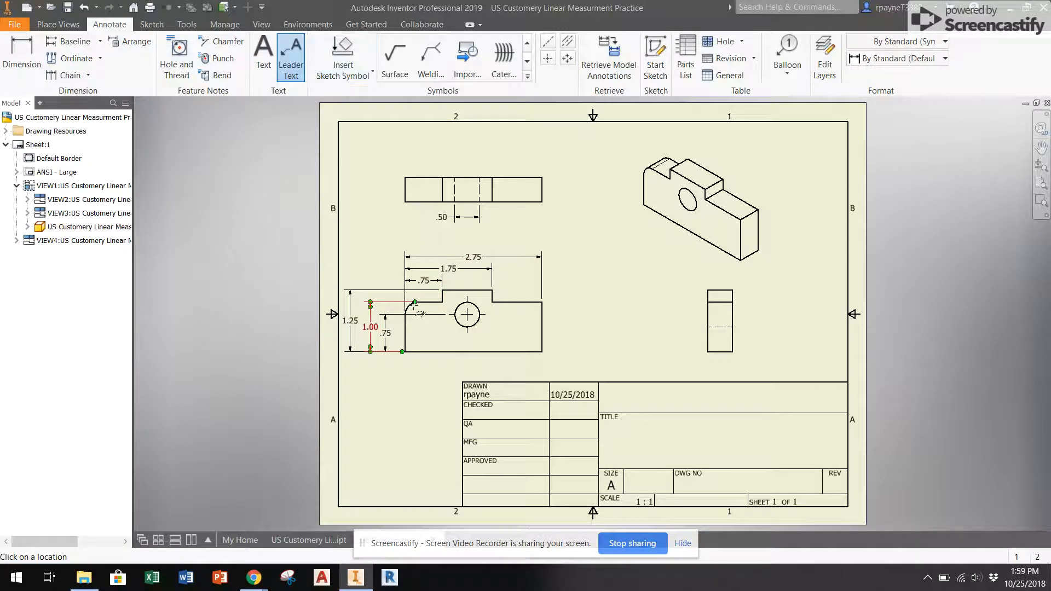
left_click(408, 305)
left_click(377, 277)
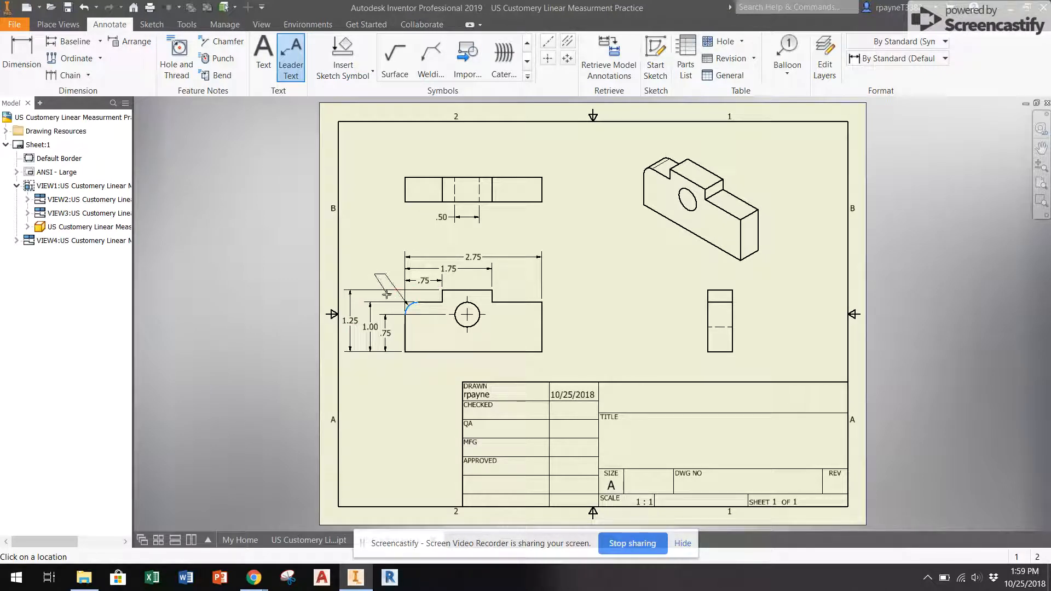
key("Escape")
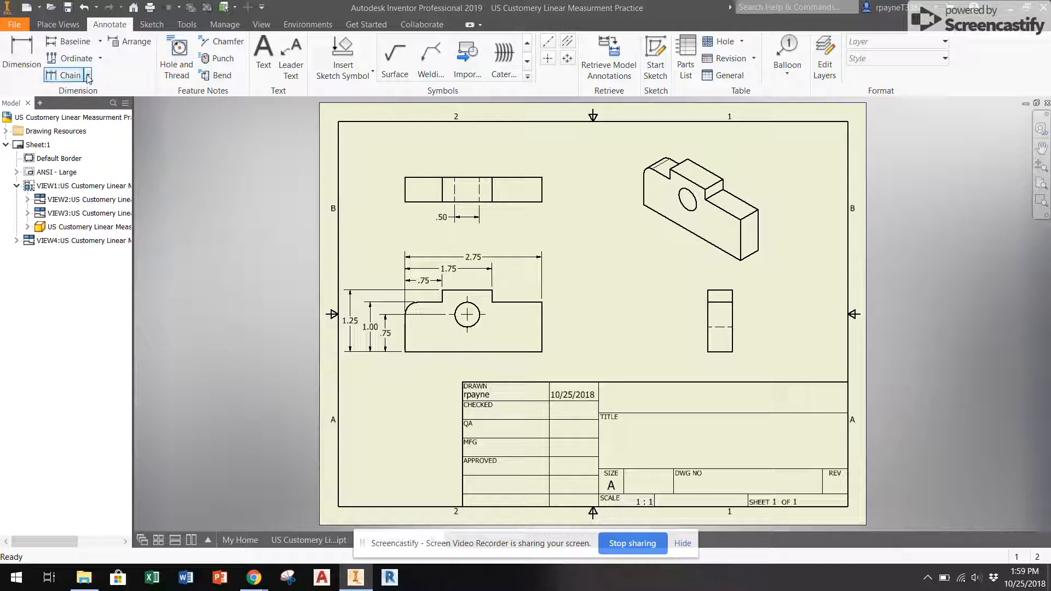
Start a general dimension on the drawing
left_click(100, 43)
left_click(31, 48)
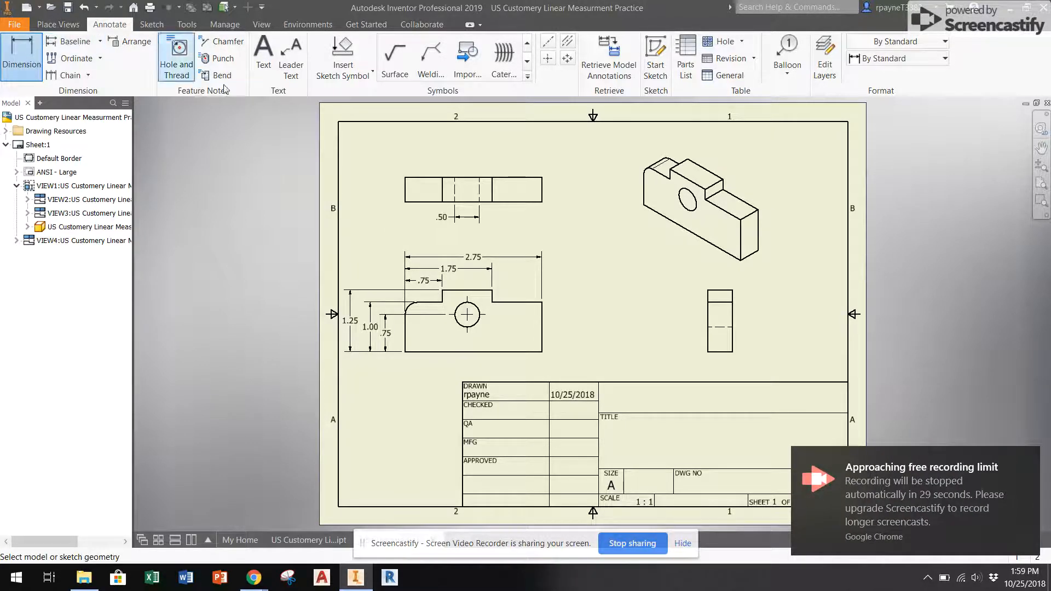